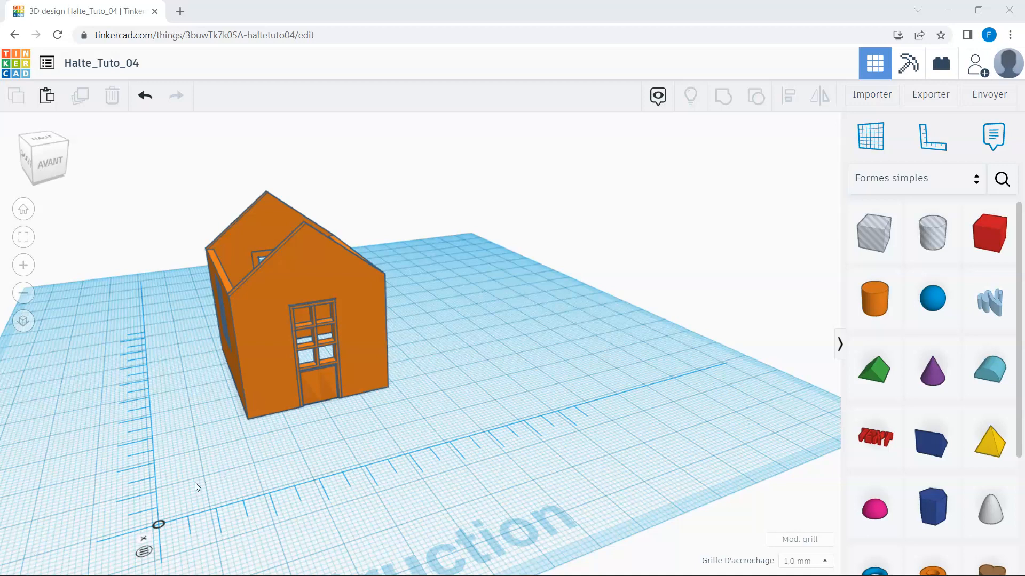
# - Move the ruler origin near the house's front-left corner and set the house's two horizontal offsets from it to 0 mm
pyautogui.moveTo(159, 526); pyautogui.dragTo(234, 451)
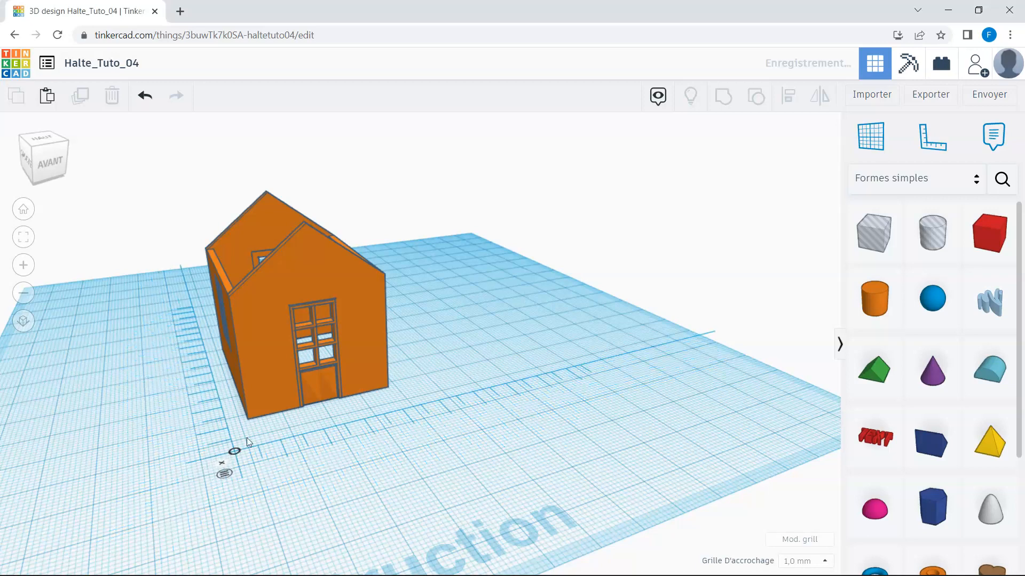
pyautogui.click(262, 403)
pyautogui.click(257, 471)
pyautogui.write('0')
pyautogui.press('Return')
pyautogui.click(118, 465)
pyautogui.write('0')
pyautogui.press('Return')
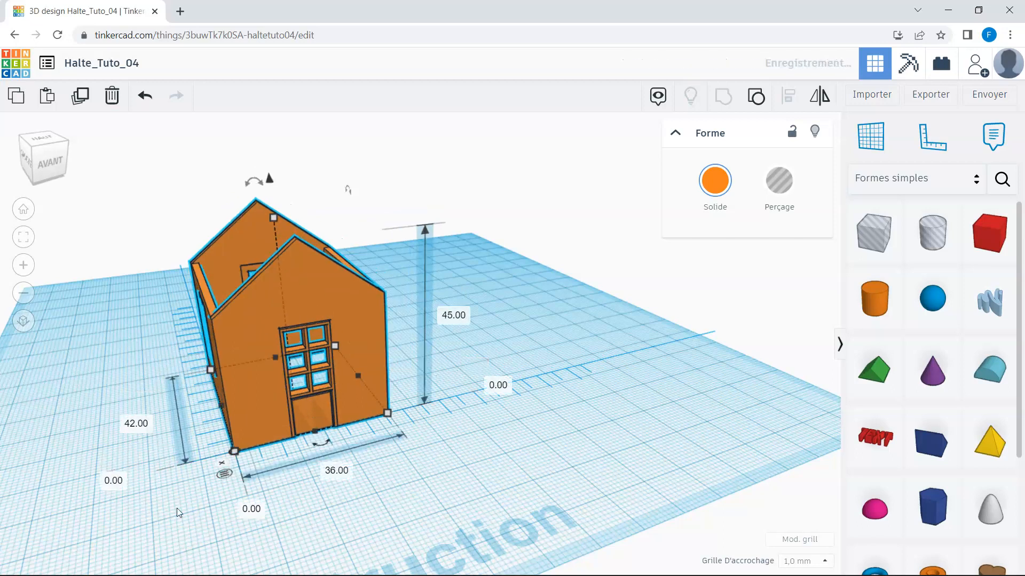
pyautogui.click(489, 293)
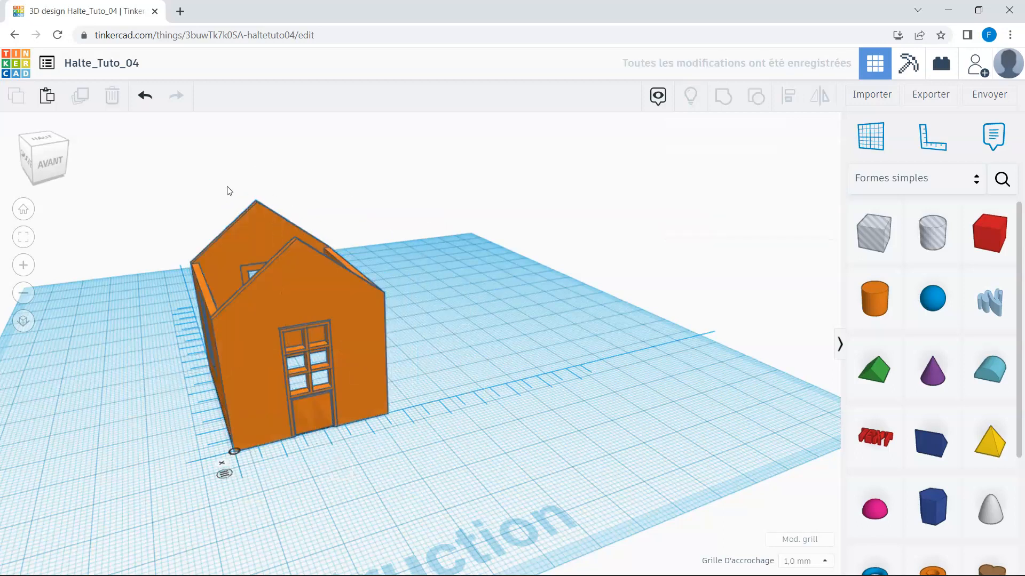
# - Ungroup the house to separate the left-wall window from the walls
pyautogui.click(236, 244)
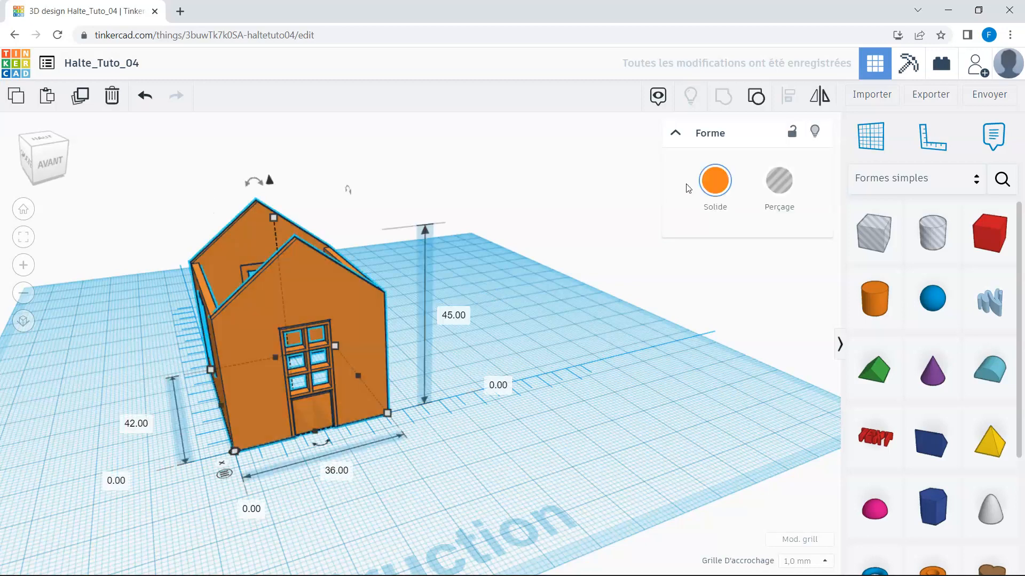
pyautogui.click(756, 100)
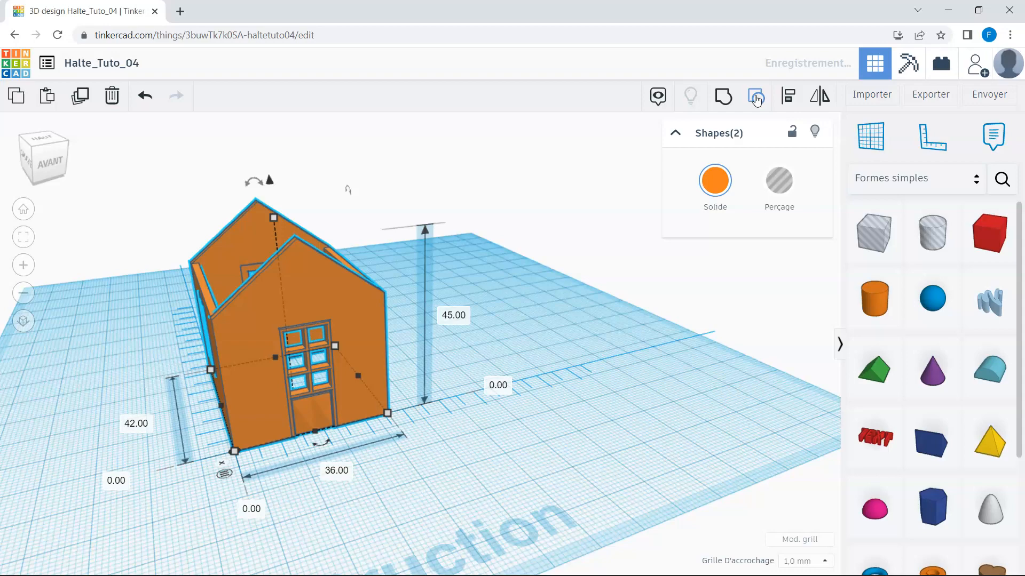
pyautogui.click(548, 305)
# - Set the left-wall window's offset from the ruler across the house's width to 0.5 mm
pyautogui.moveTo(548, 303)
pyautogui.mouseDown(button='right')
pyautogui.moveTo(528, 318)
pyautogui.moveTo(401, 338)
pyautogui.moveTo(453, 347)
pyautogui.moveTo(586, 287)
pyautogui.moveTo(670, 286)
pyautogui.moveTo(543, 299)
pyautogui.mouseUp(button='right')
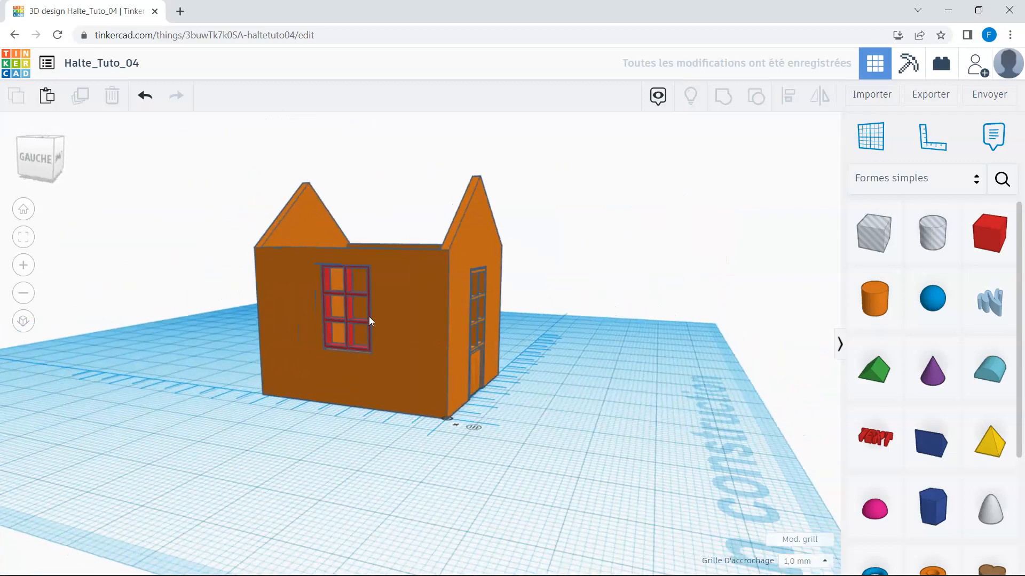
pyautogui.click(347, 293)
pyautogui.moveTo(526, 458); pyautogui.dragTo(267, 414, button='right')
pyautogui.click(270, 446)
pyautogui.write('0.5')
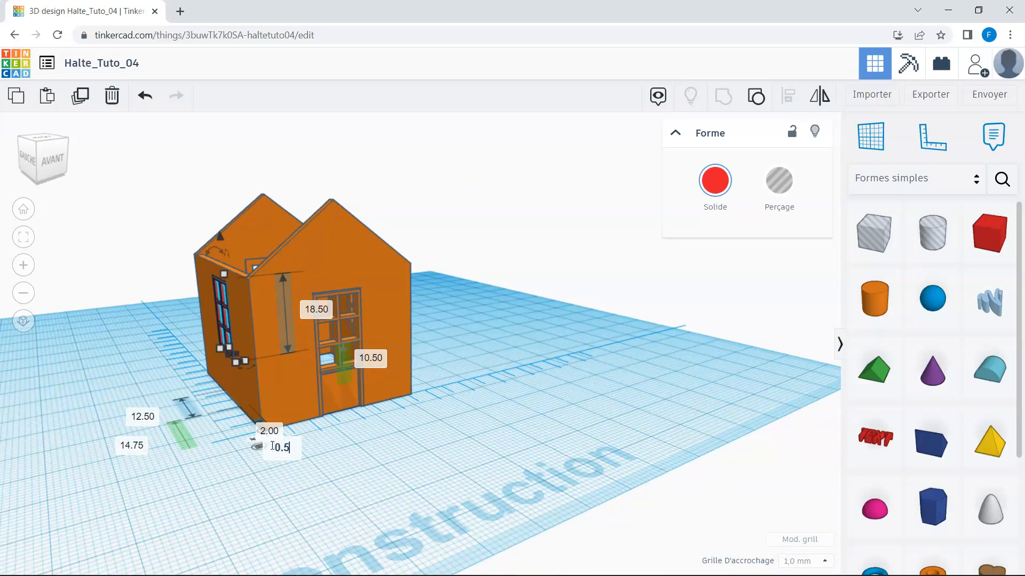
pyautogui.press('Return')
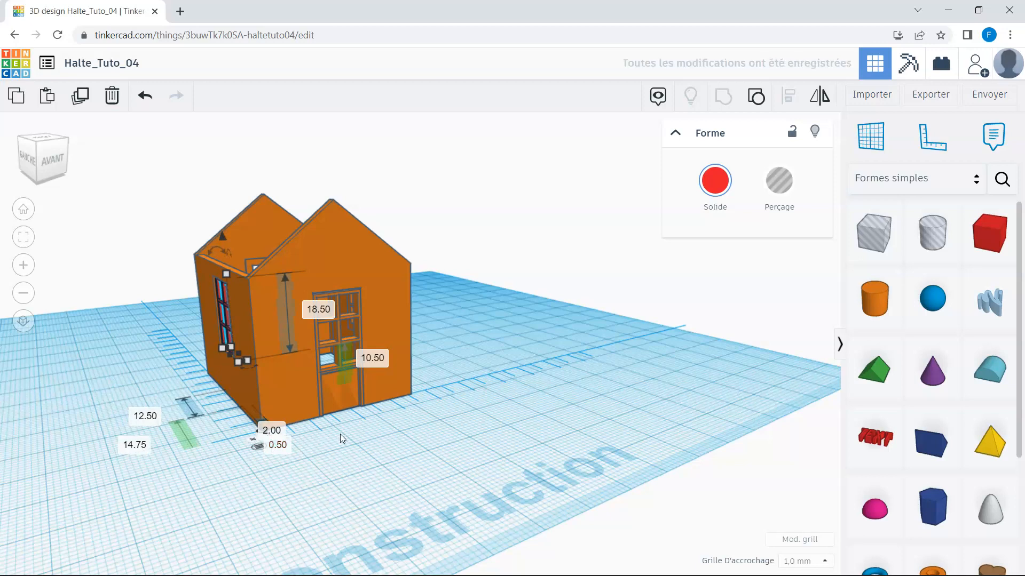
pyautogui.click(340, 435)
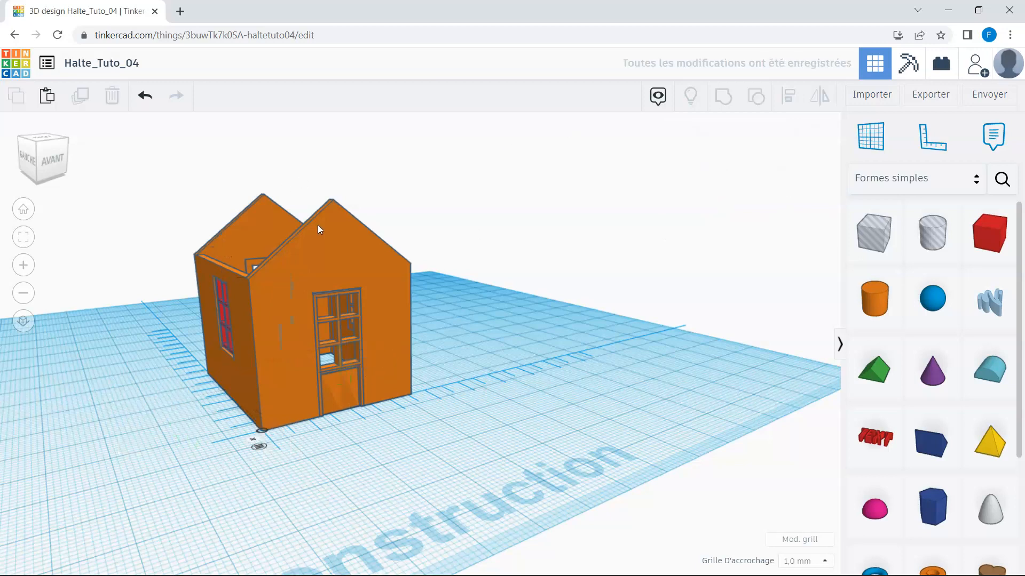
# - Ungroup the remaining orange walls to separate the right-wall window
pyautogui.click(323, 239)
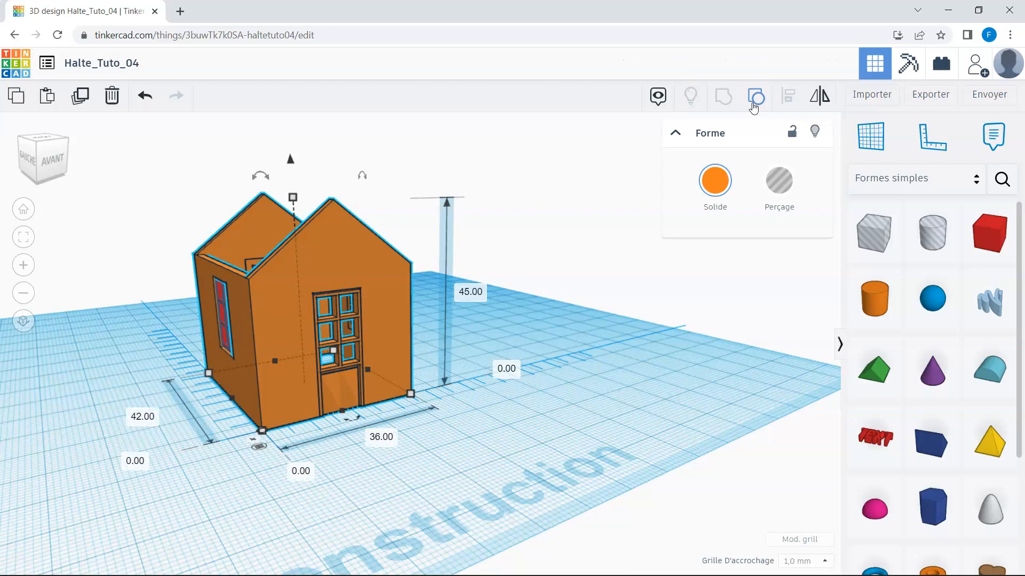
pyautogui.click(754, 99)
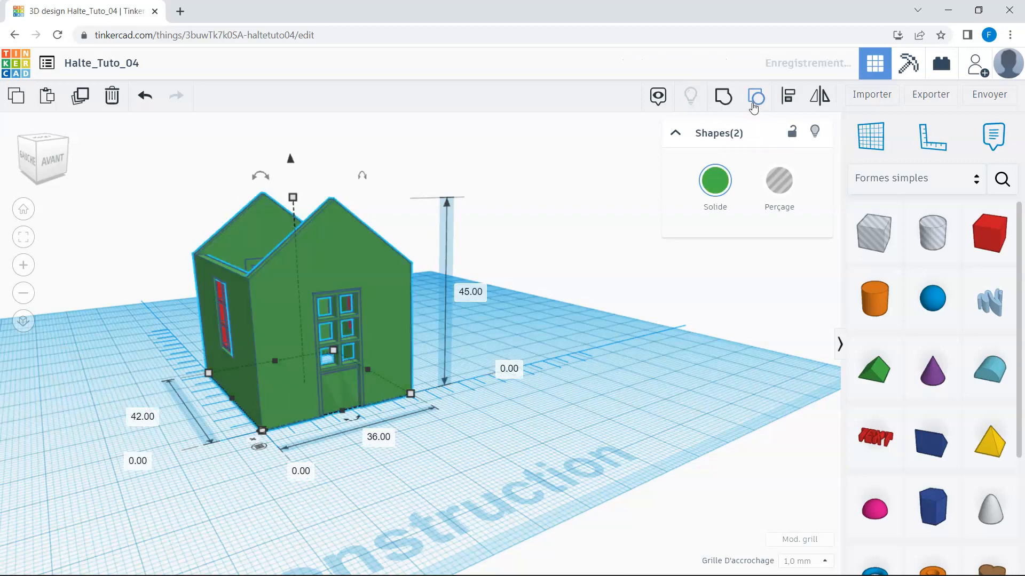
pyautogui.moveTo(582, 357); pyautogui.dragTo(415, 312, button='right')
pyautogui.click(402, 302)
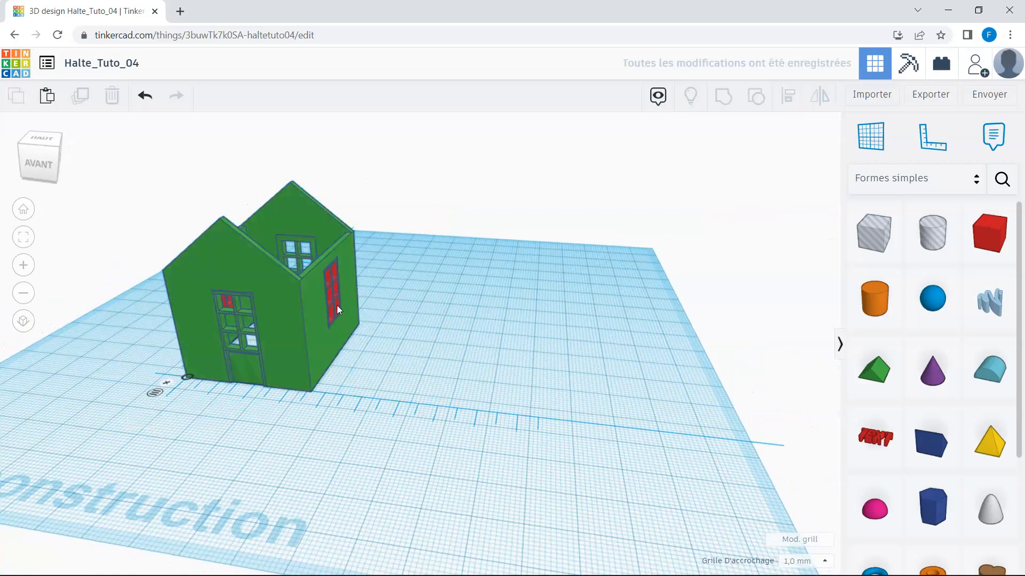
# - Set the right-wall window's offset from the ruler across the house's width to 33.5 mm
pyautogui.click(331, 304)
pyautogui.click(229, 401)
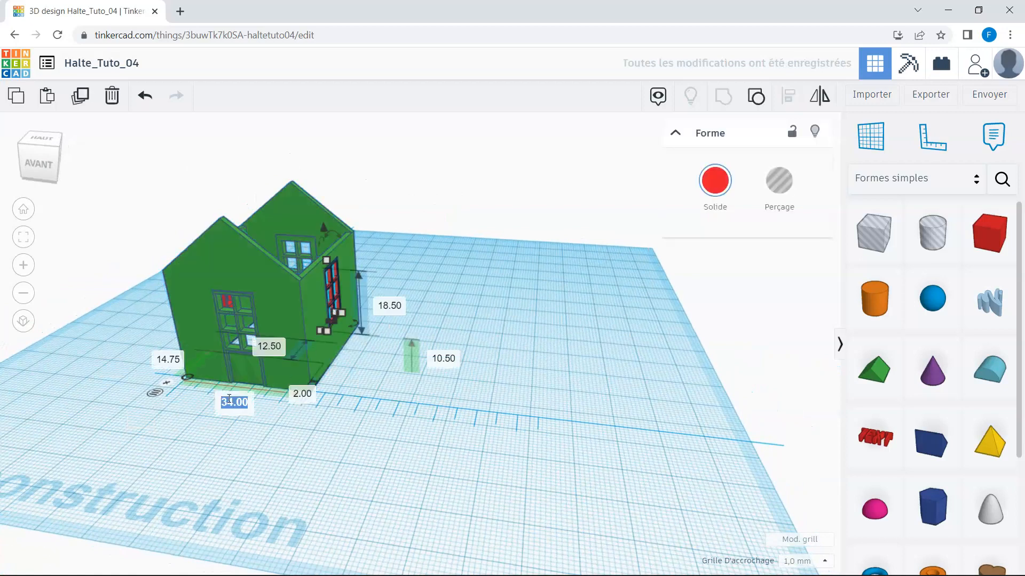
pyautogui.write('33.5')
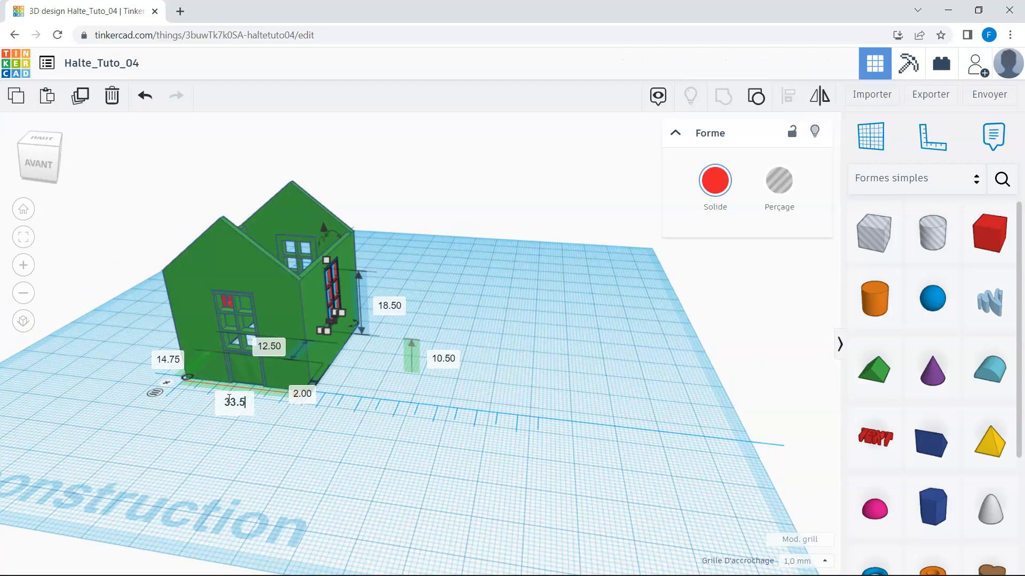
pyautogui.press('Return')
pyautogui.click(449, 292)
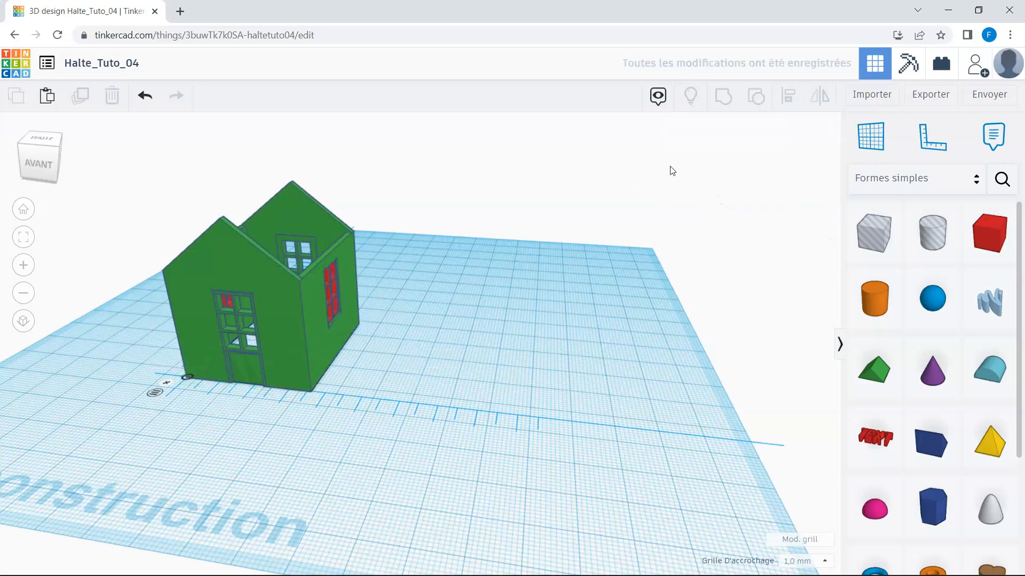
# - Ungroup the green walls to separate the rear-wall window
pyautogui.click(318, 324)
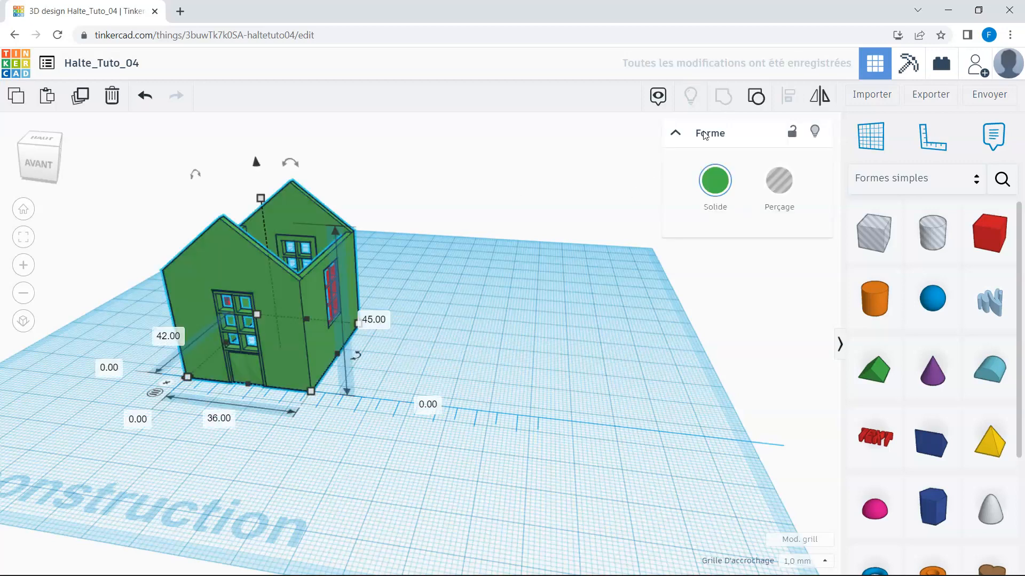
pyautogui.click(574, 295)
pyautogui.moveTo(428, 380); pyautogui.dragTo(418, 468, button='right')
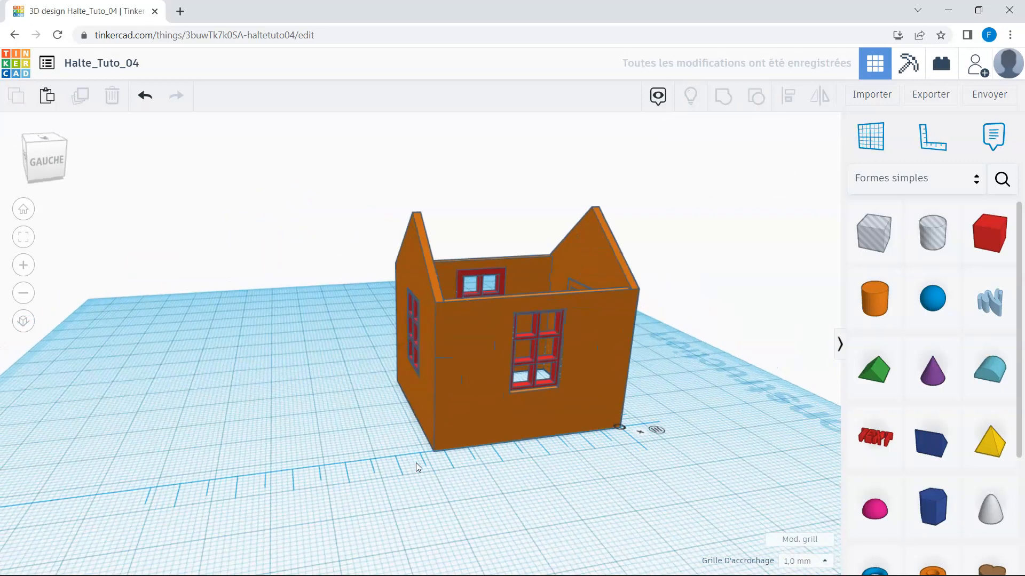
# - Set the rear-wall window's offset from the ruler along the house's depth to 39.5 mm
pyautogui.click(415, 331)
pyautogui.click(555, 464)
pyautogui.write('39.5')
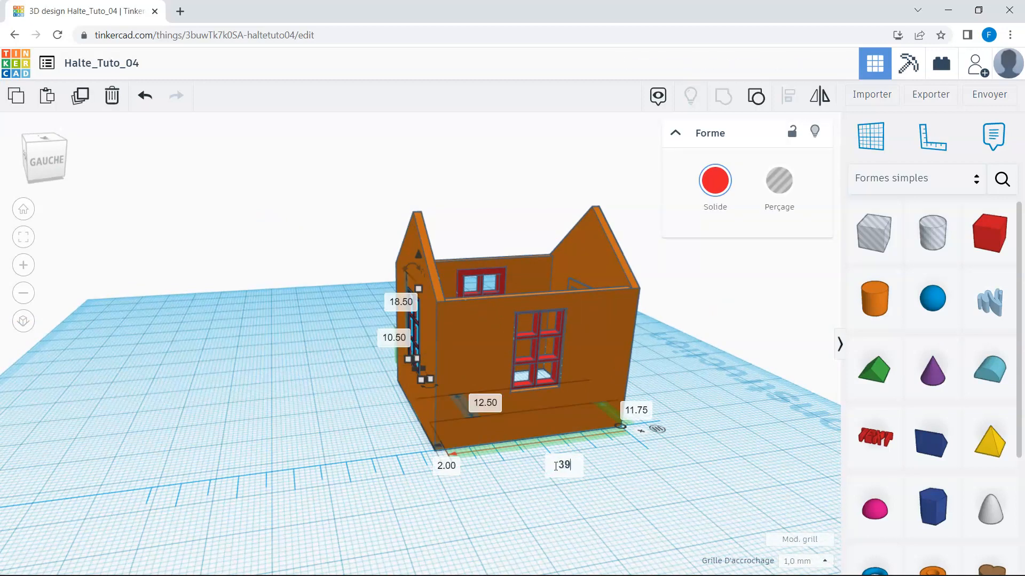
pyautogui.press('Return')
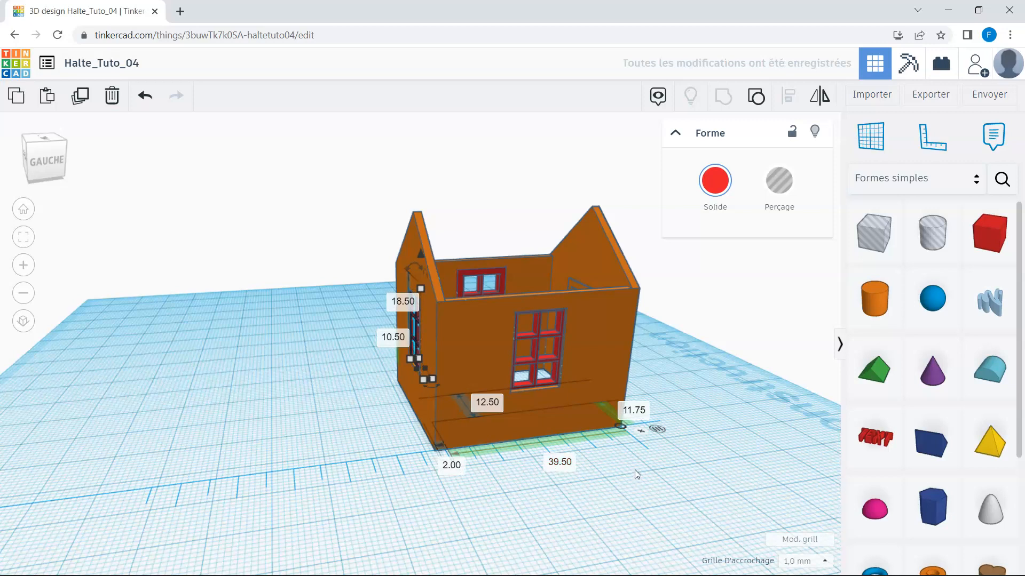
# - Ungroup the rear-wall window into its component shapes
pyautogui.moveTo(705, 434); pyautogui.dragTo(483, 456, button='right')
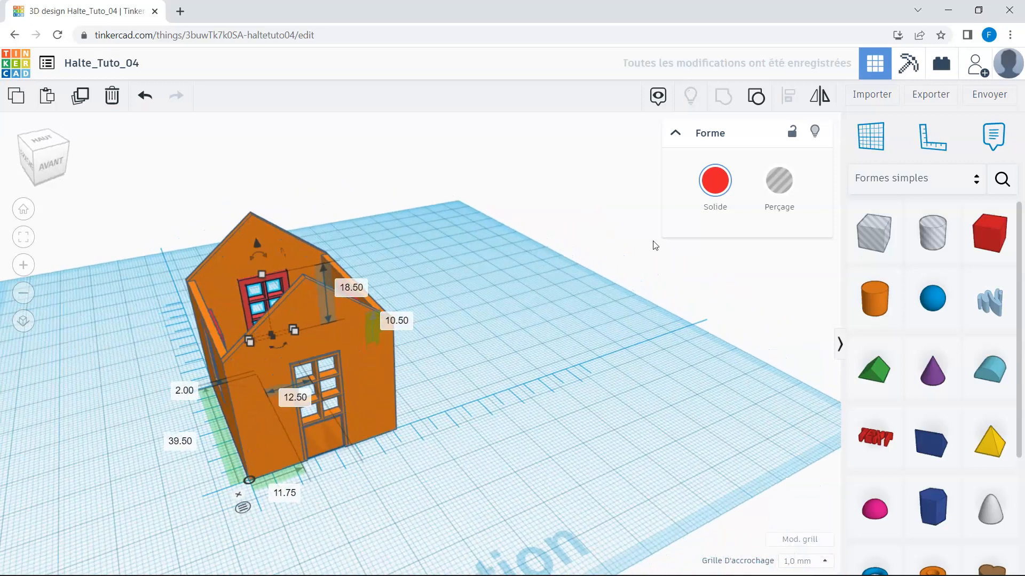
pyautogui.click(758, 97)
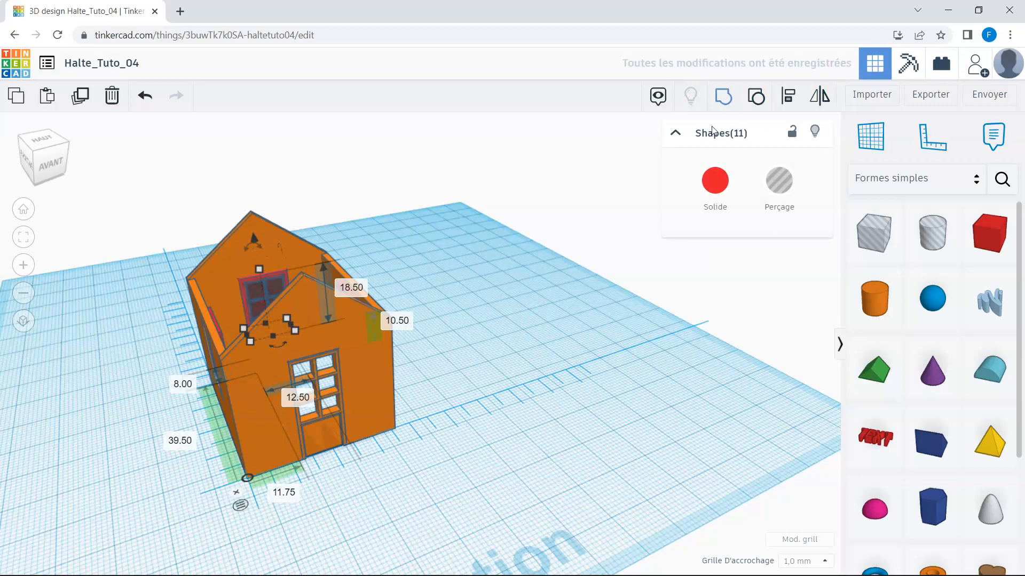
pyautogui.click(554, 267)
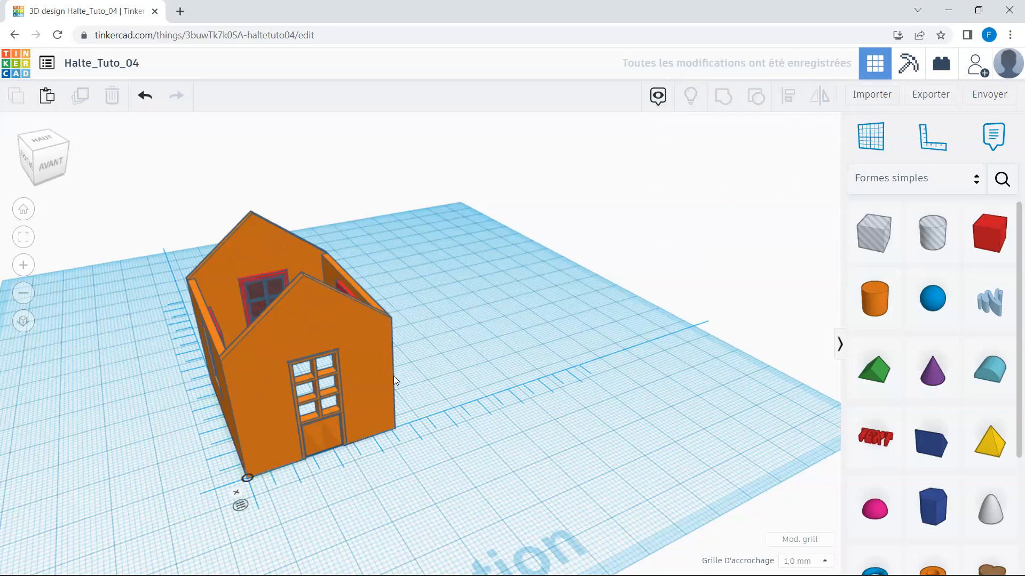
# - Ungroup the orange walls once more to separate the front door
pyautogui.click(380, 376)
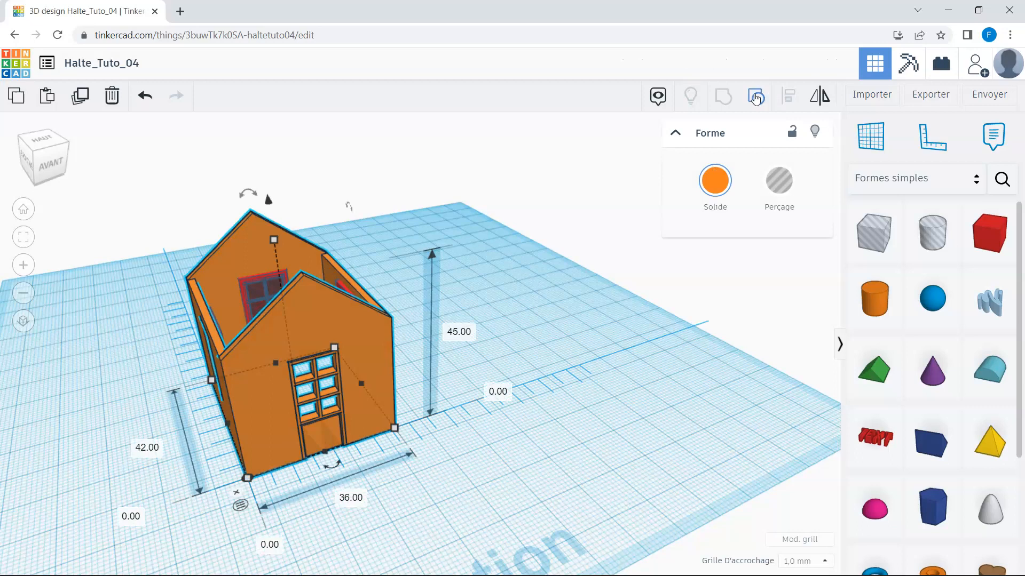
pyautogui.click(756, 98)
pyautogui.click(585, 343)
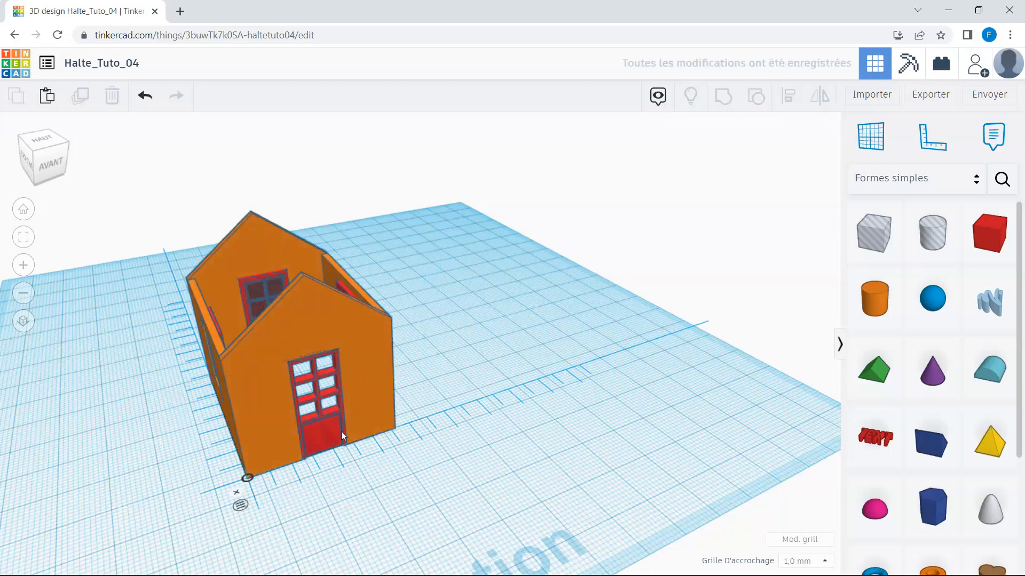
# - Set the front door's offset from the ruler along the house's depth to 0.5 mm
pyautogui.click(341, 432)
pyautogui.click(193, 499)
pyautogui.write('0.5')
pyautogui.press('Return')
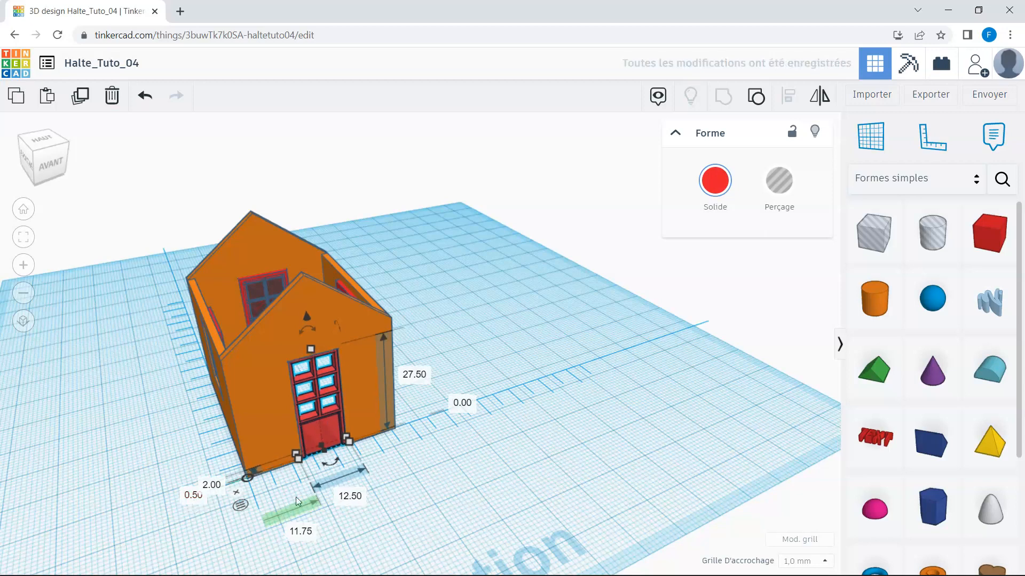
pyautogui.click(476, 482)
# - Select all the walls, windows and the door and group them into one shape
pyautogui.moveTo(132, 182); pyautogui.dragTo(447, 493)
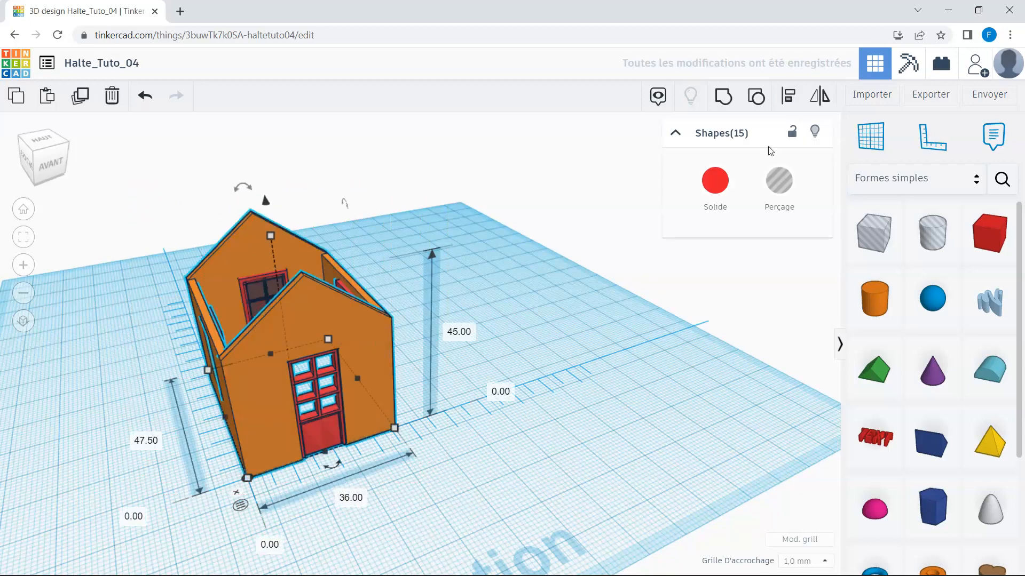
pyautogui.click(730, 95)
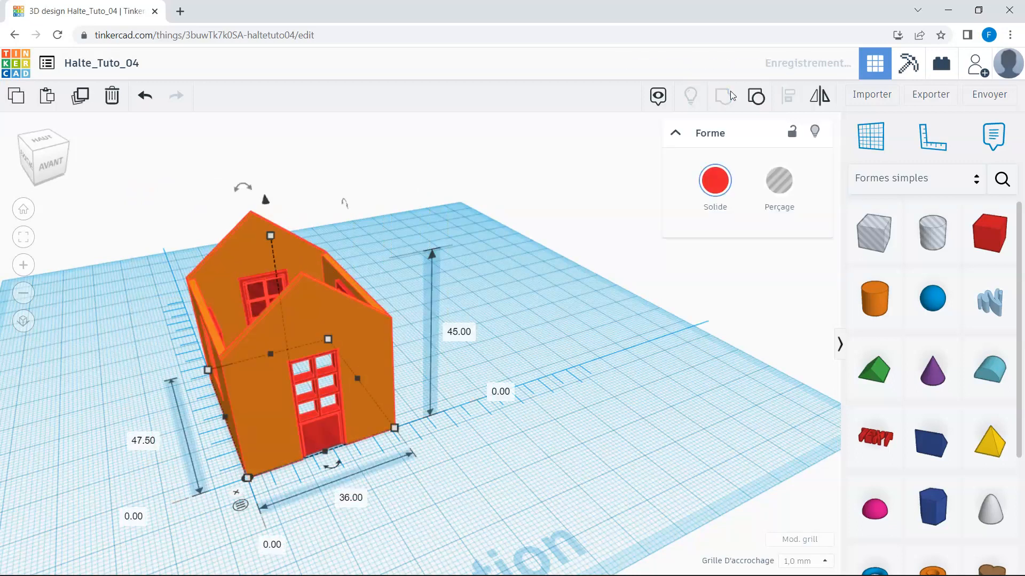
pyautogui.click(565, 296)
# - Change the grouped house's solid colour to the preset orange
pyautogui.moveTo(522, 307); pyautogui.dragTo(553, 299, button='right')
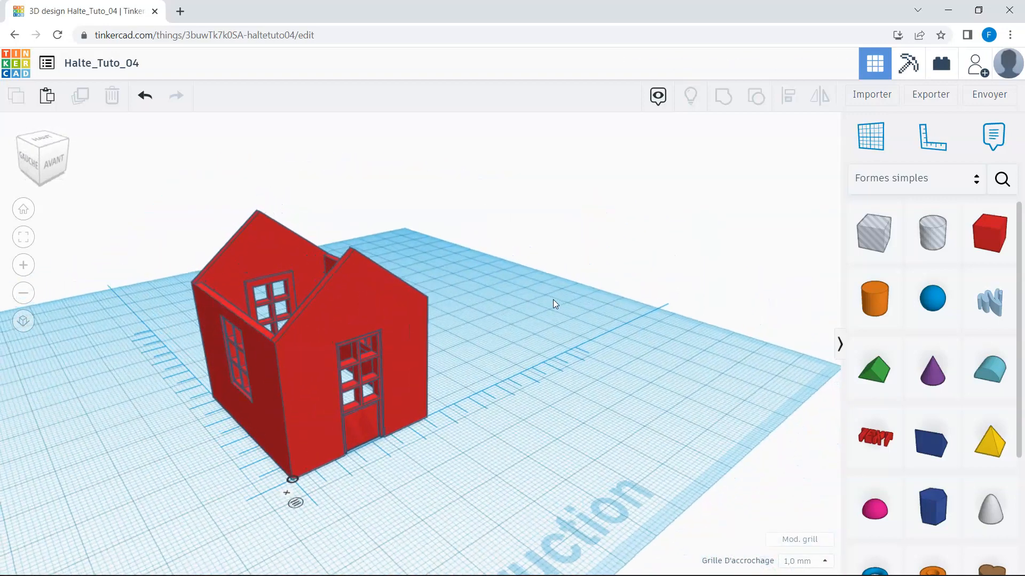
pyautogui.click(385, 328)
pyautogui.click(715, 181)
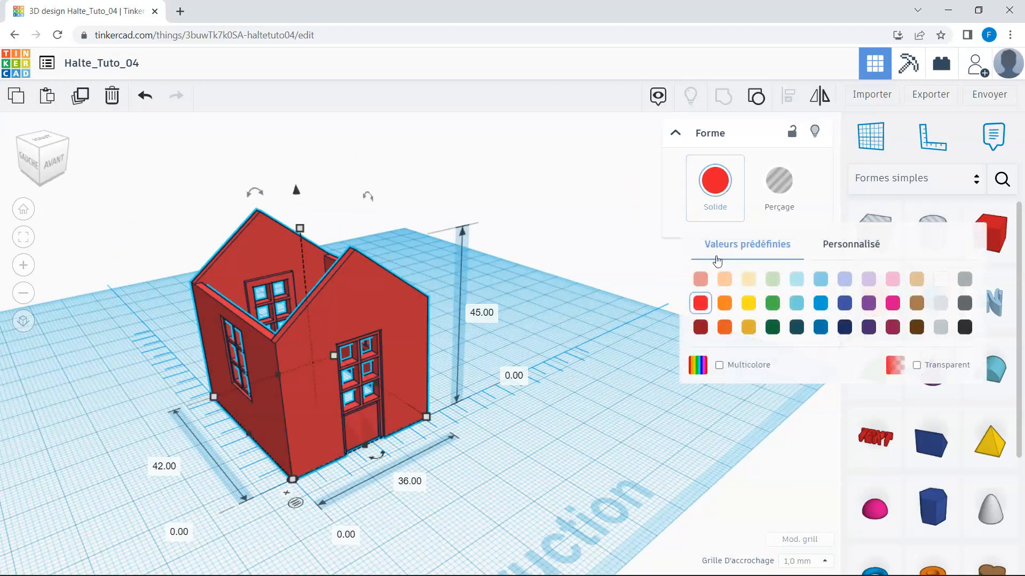
pyautogui.click(724, 303)
pyautogui.click(551, 351)
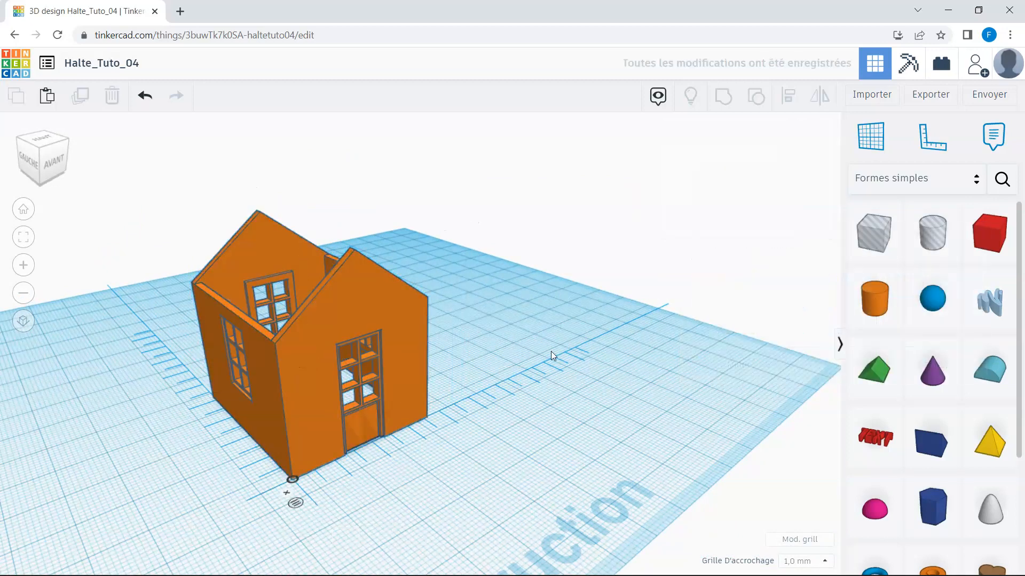
# - Place a solid roof shape beside the house and set its length to 80 mm and its width to 45.33 mm
pyautogui.moveTo(551, 351); pyautogui.dragTo(437, 350, button='right')
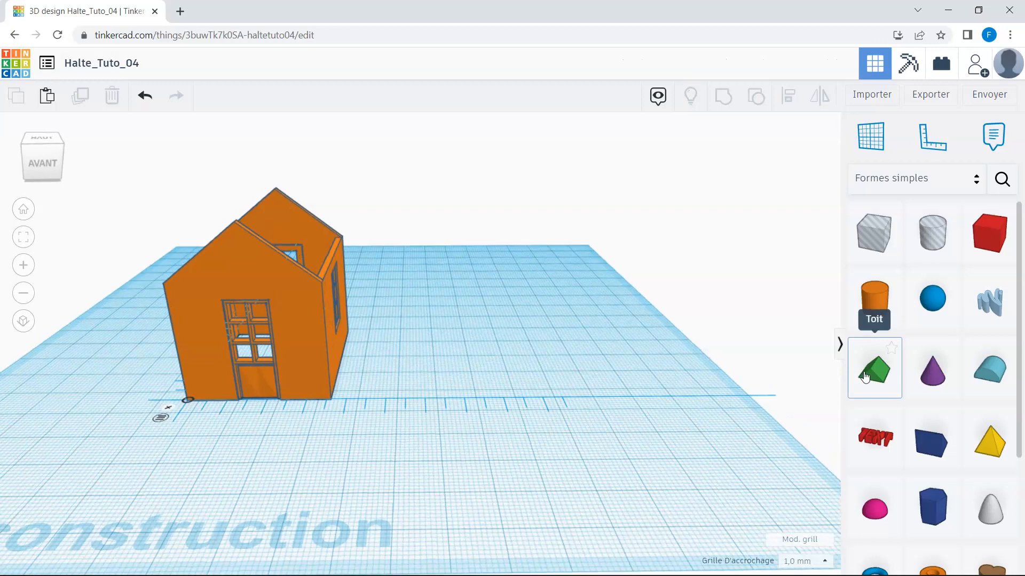
pyautogui.moveTo(865, 376); pyautogui.dragTo(498, 353)
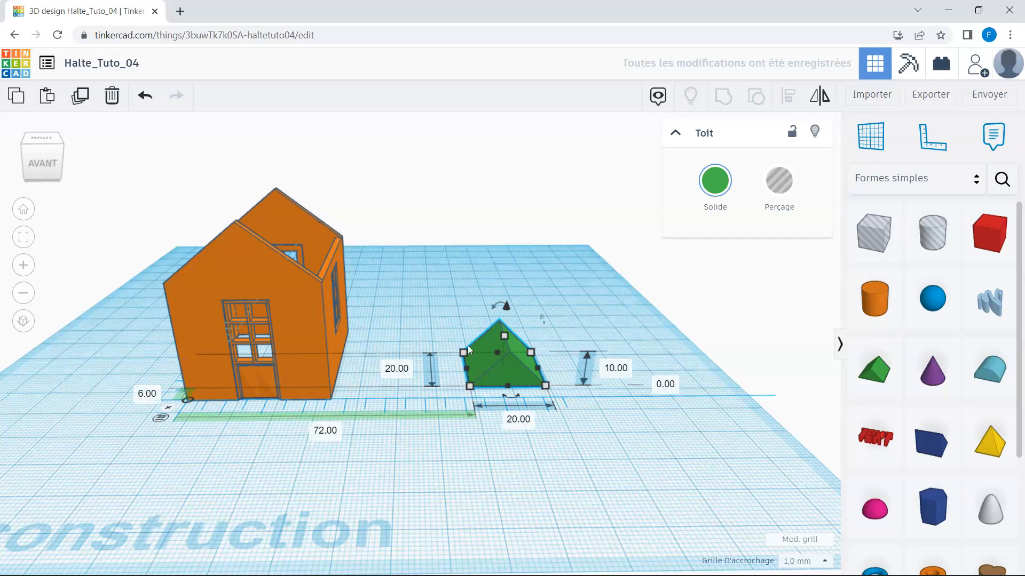
pyautogui.click(406, 370)
pyautogui.write('80')
pyautogui.press('Return')
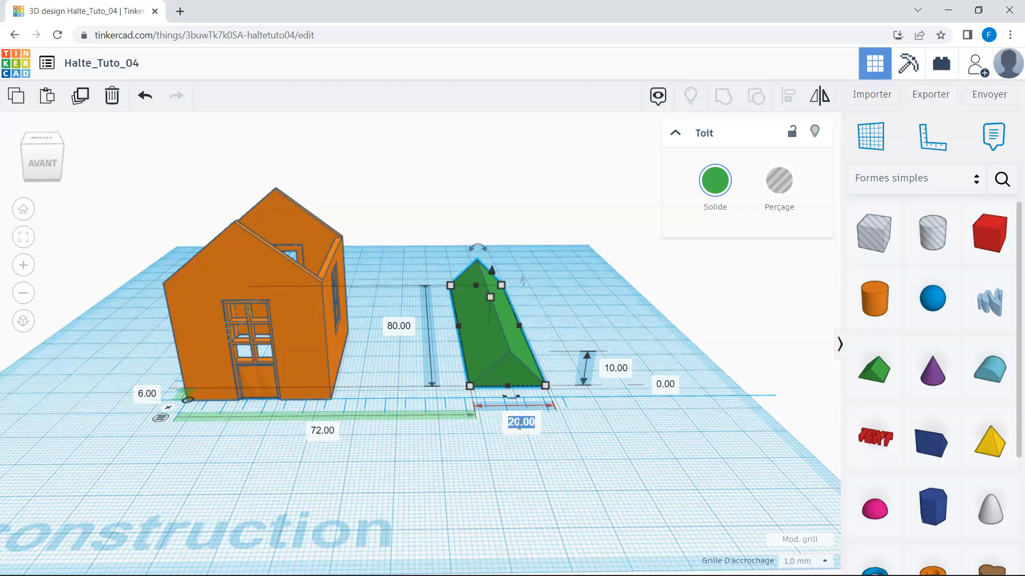
pyautogui.write('45.33')
pyautogui.press('Return')
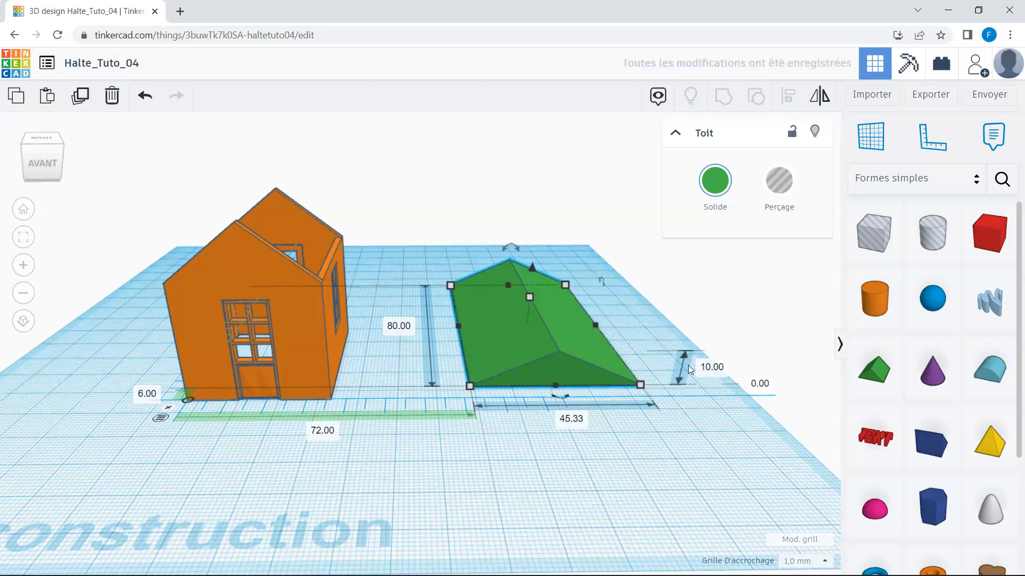
# - Set the roof shape's height to 18.05 mm and move it closer to the house
pyautogui.click(702, 372)
pyautogui.write('18.05')
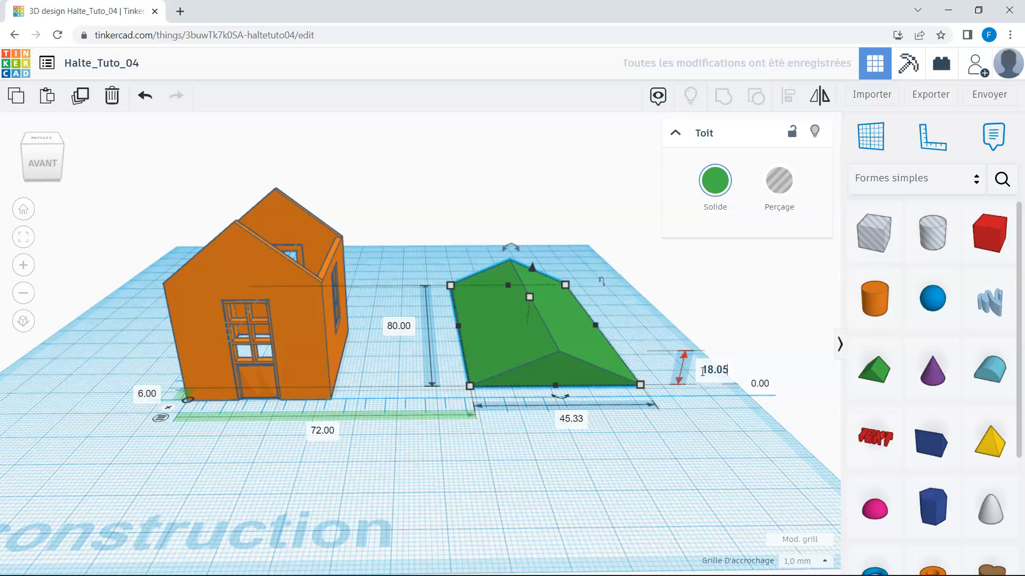
pyautogui.press('Return')
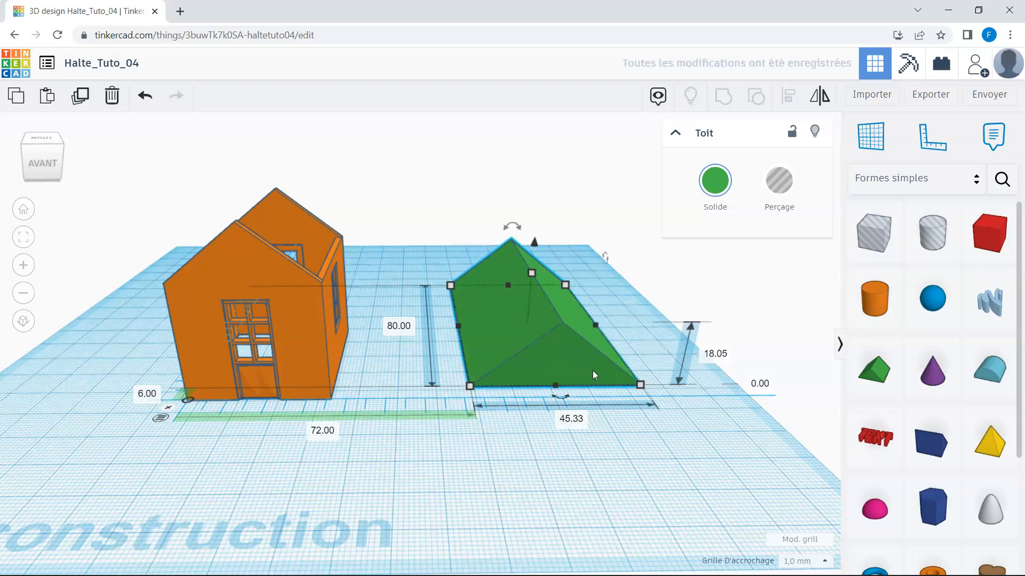
pyautogui.moveTo(592, 371); pyautogui.dragTo(486, 376)
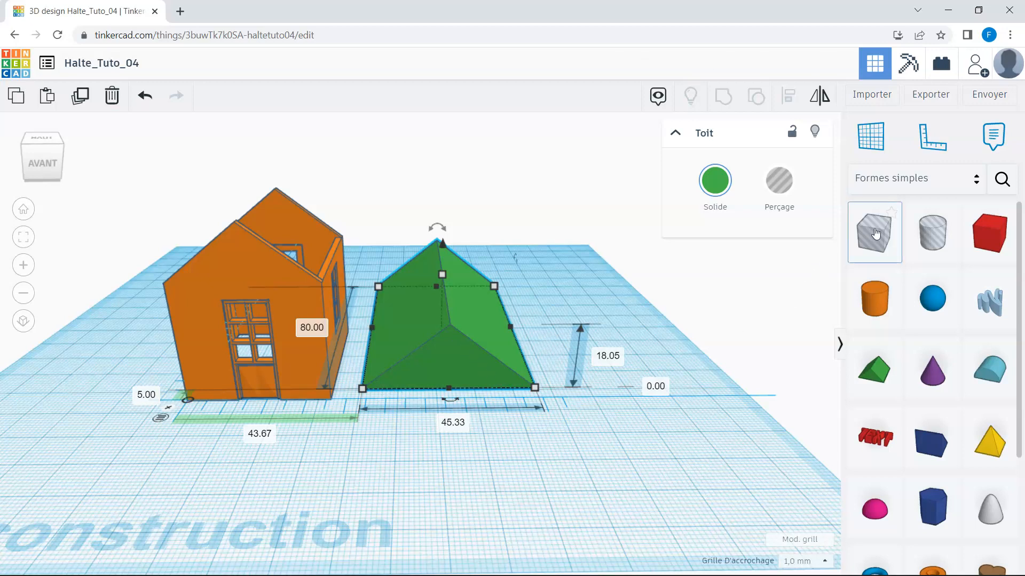
# - Add a second roof shape beside the first, turn it into a hole and set its width to 41.53 mm
pyautogui.moveTo(872, 377); pyautogui.dragTo(602, 355)
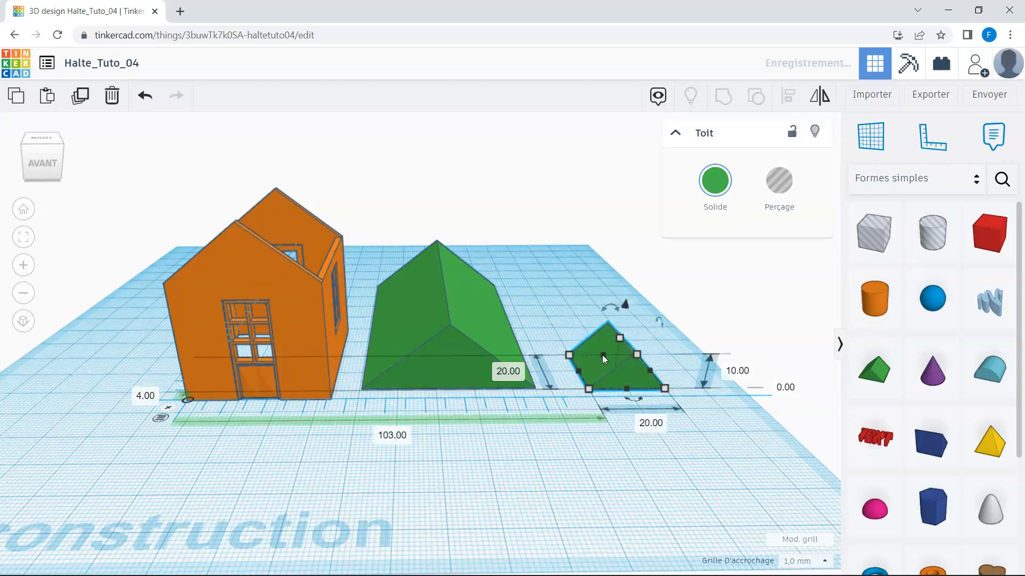
pyautogui.click(775, 190)
pyautogui.click(654, 426)
pyautogui.write('41.53')
pyautogui.press('Return')
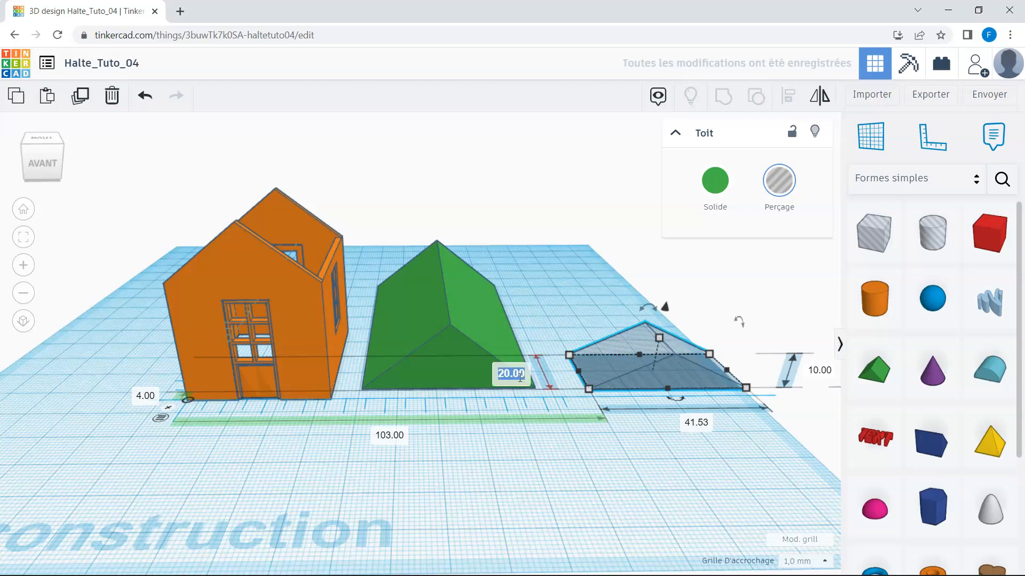
# - Set the hole roof's length to 80 mm and its height to 16.15 mm
pyautogui.write('80')
pyautogui.press('Return')
pyautogui.click(820, 372)
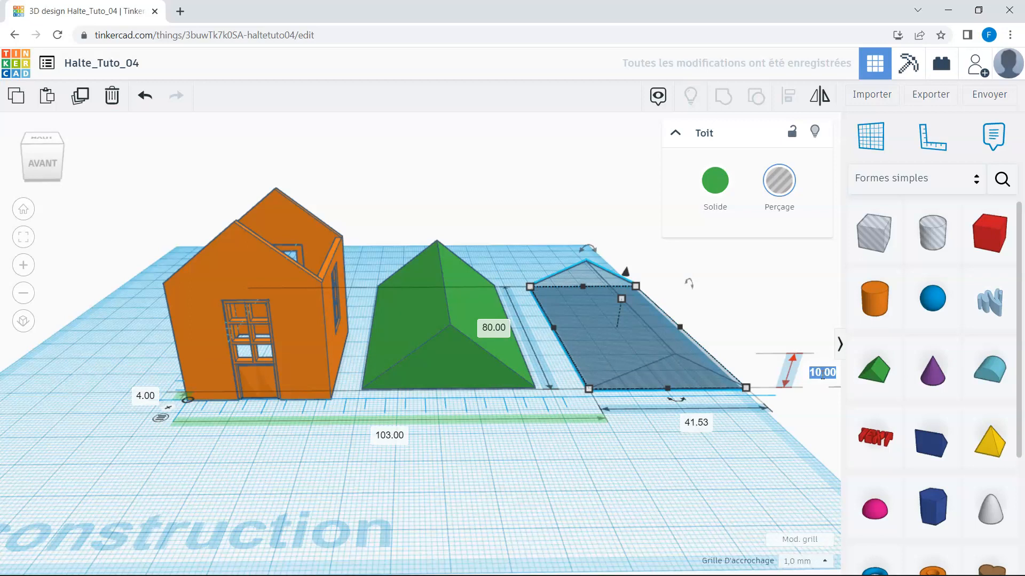
pyautogui.write('16,15')
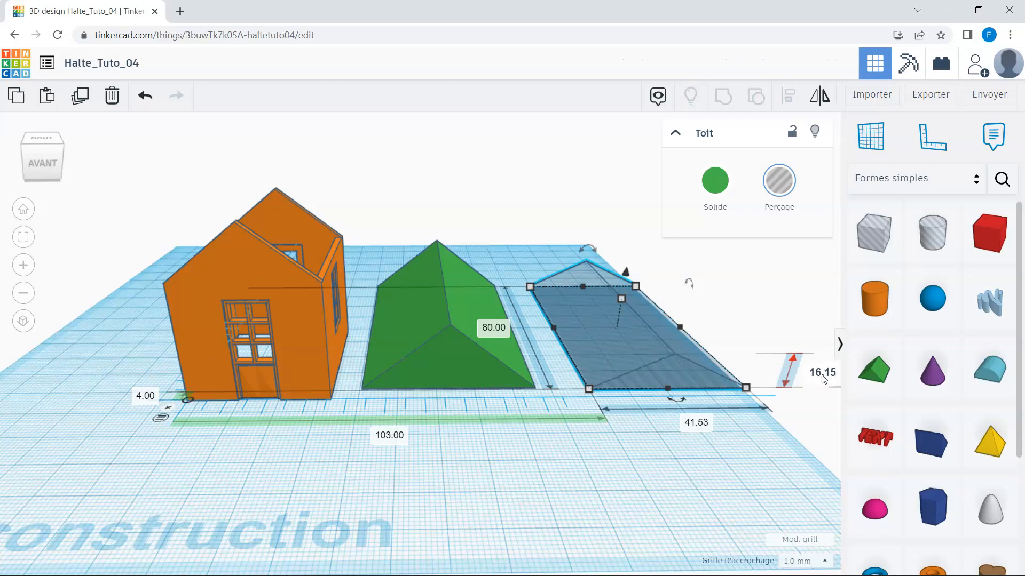
pyautogui.press('Return')
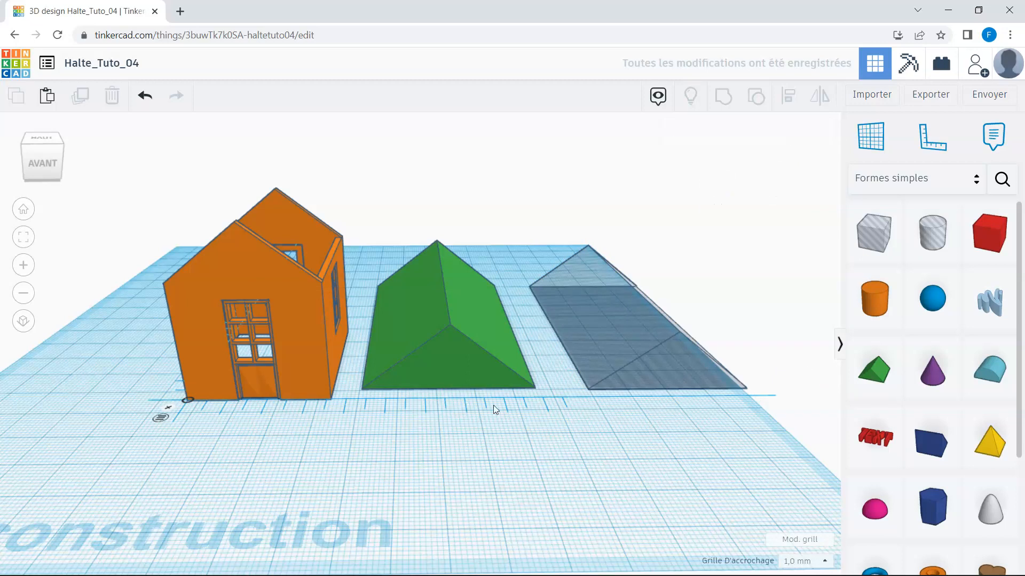
# - Centre the hole roof on the solid roof in width and length, and group both to hollow out the roof
pyautogui.click(489, 361)
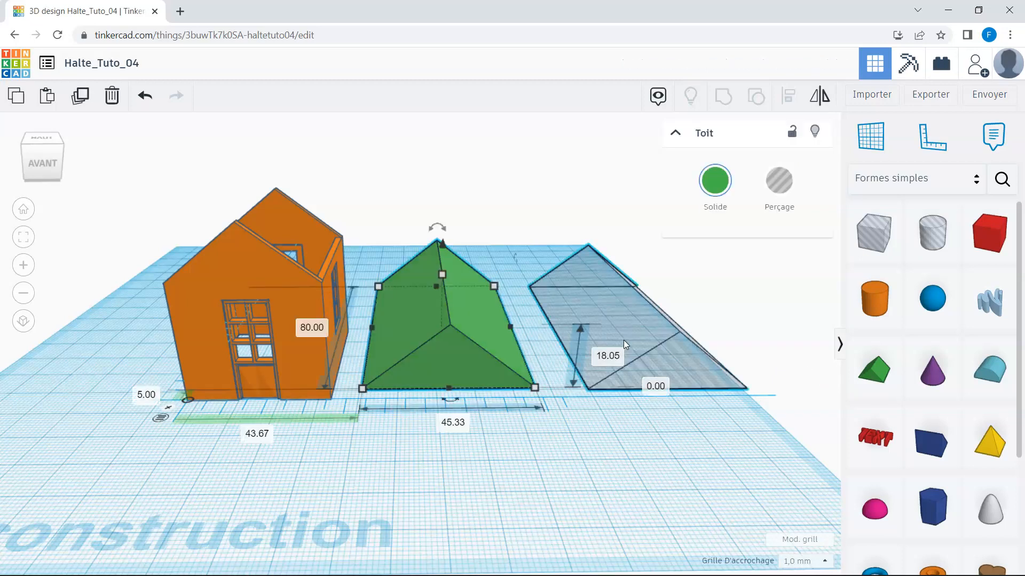
pyautogui.keyDown('shift'); pyautogui.click(623, 341); pyautogui.keyUp('shift')
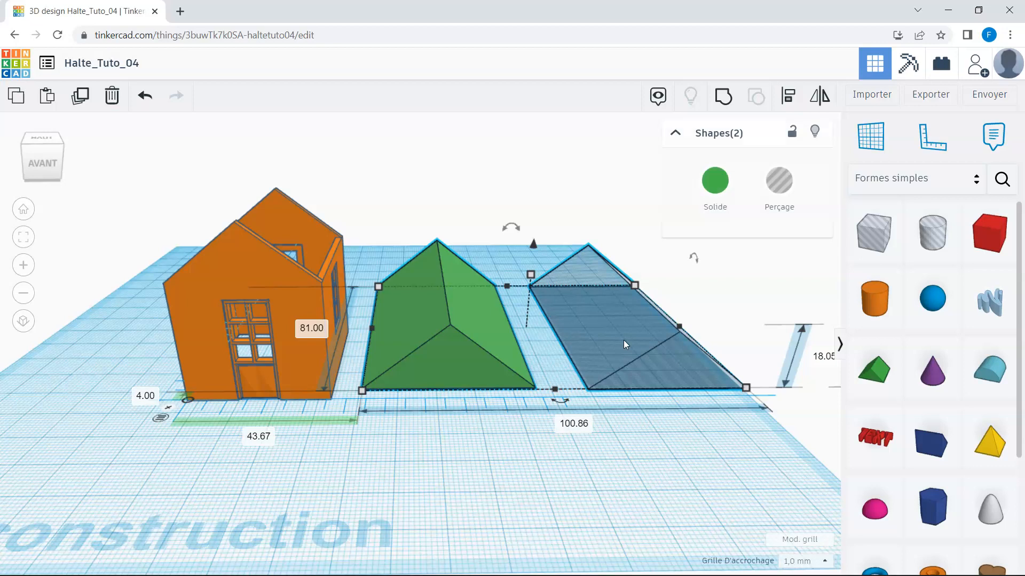
pyautogui.click(790, 97)
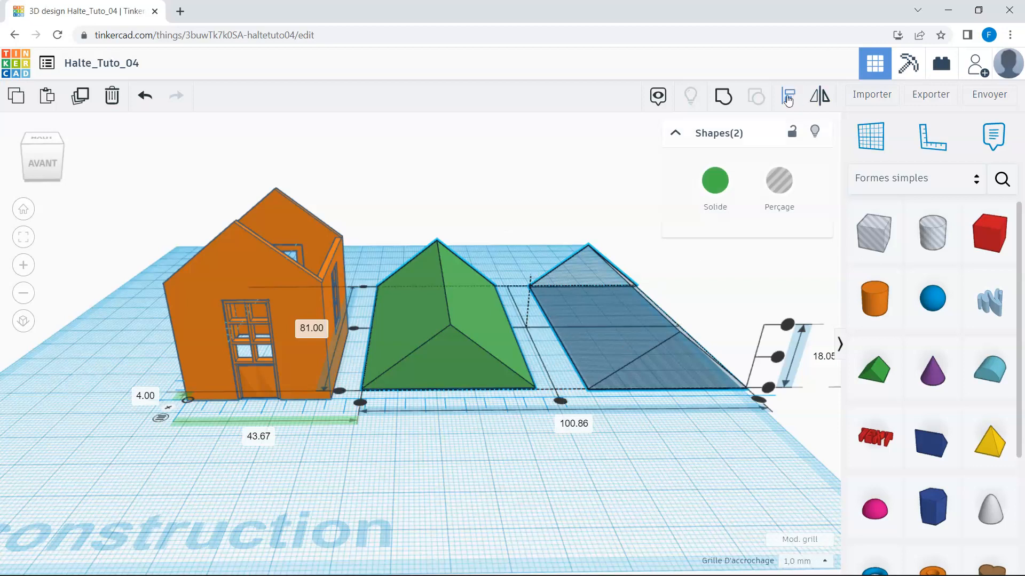
pyautogui.click(559, 400)
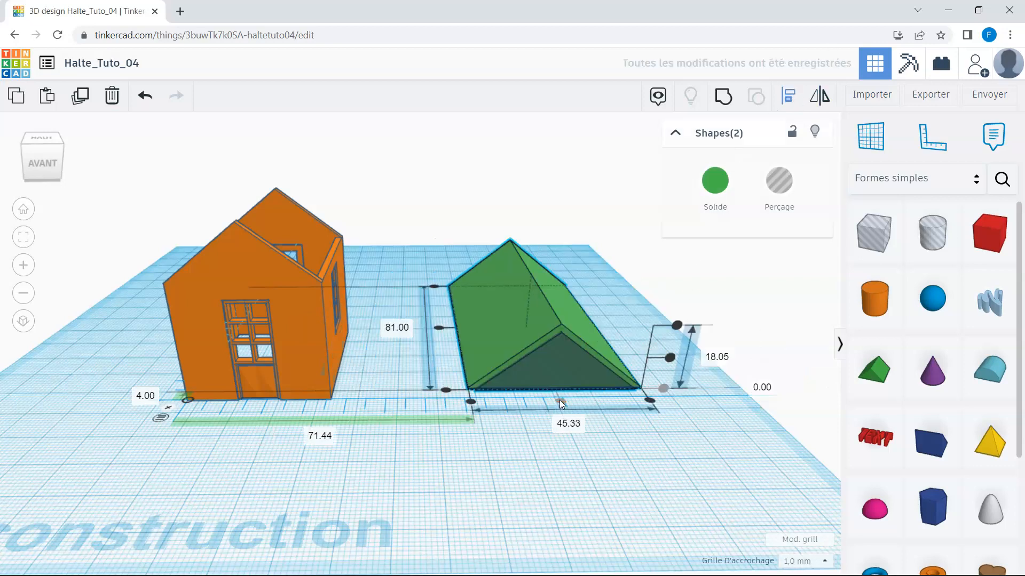
pyautogui.click(439, 327)
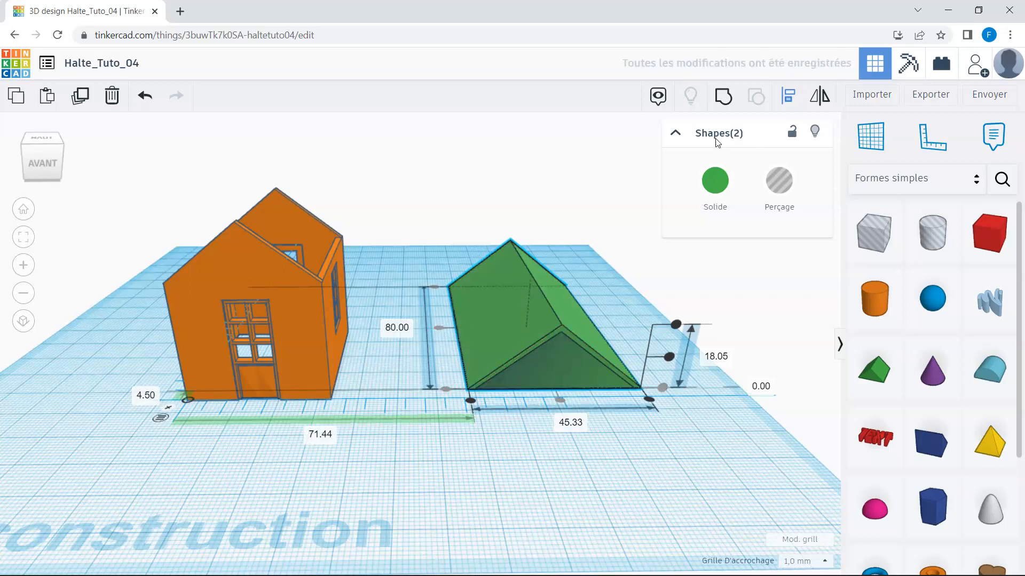
pyautogui.click(722, 97)
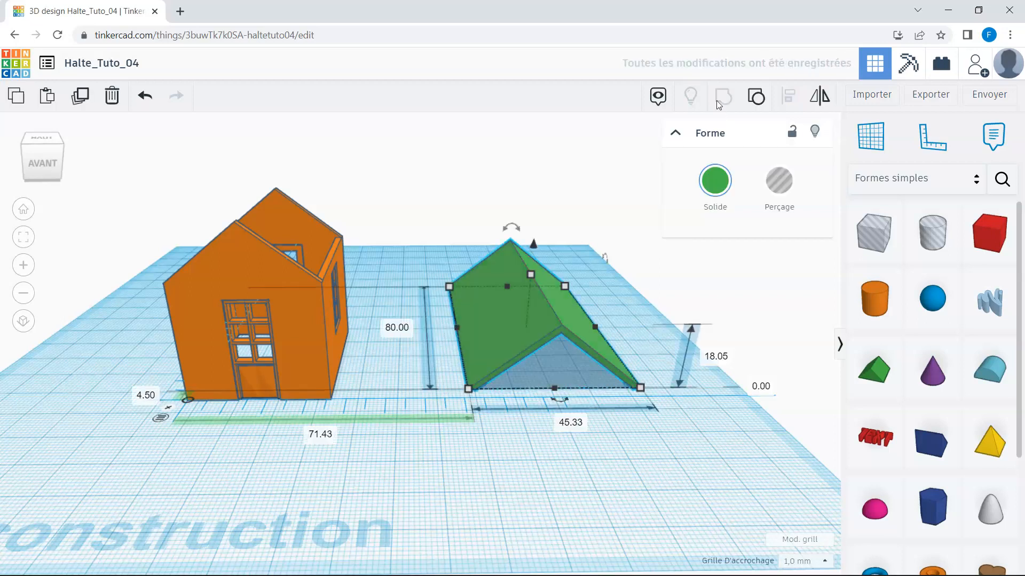
pyautogui.click(604, 437)
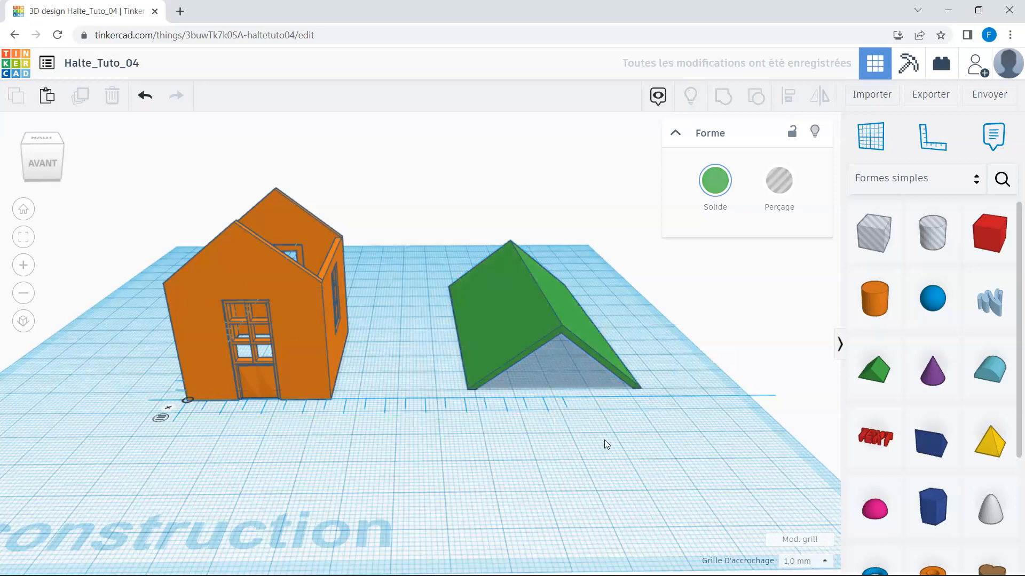
# - Move the house away from the ruler's origin, about 8 mm across and 21 mm along its depth
pyautogui.moveTo(604, 439); pyautogui.dragTo(568, 395, button='right')
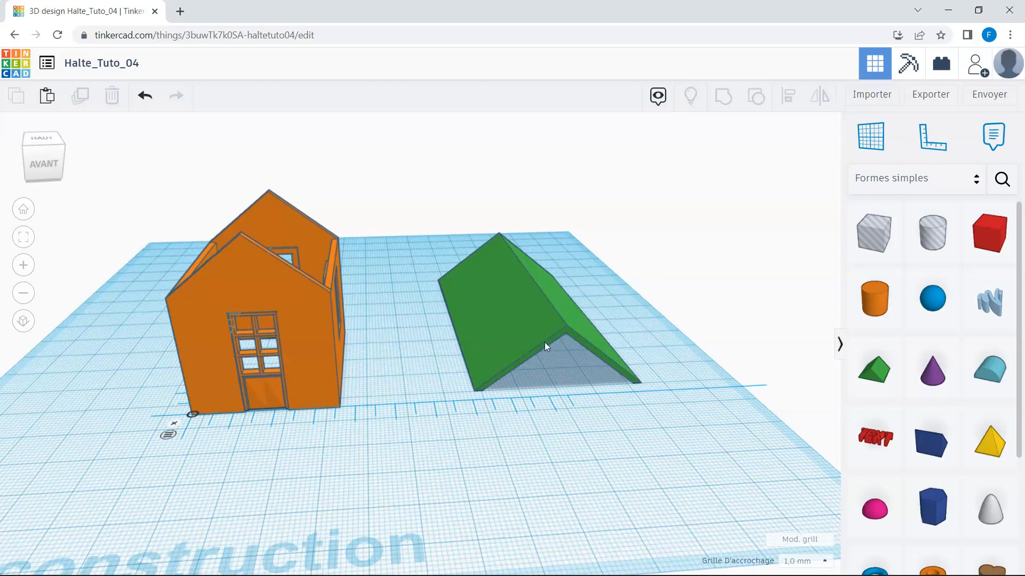
pyautogui.scroll(5, 344, 446)
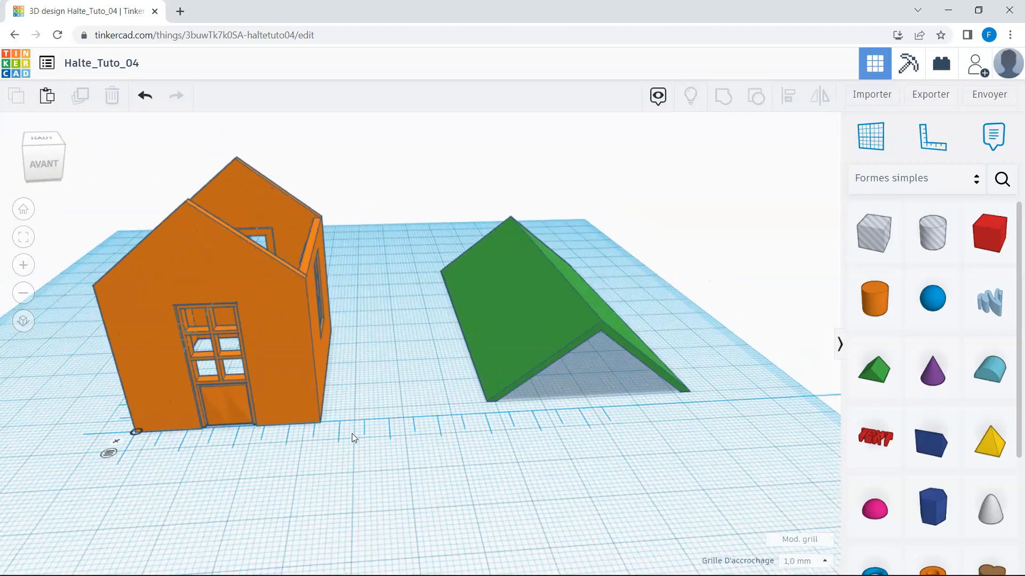
pyautogui.scroll(-2, 351, 434)
pyautogui.click(336, 368)
pyautogui.moveTo(358, 346); pyautogui.dragTo(362, 347)
pyautogui.click(379, 469)
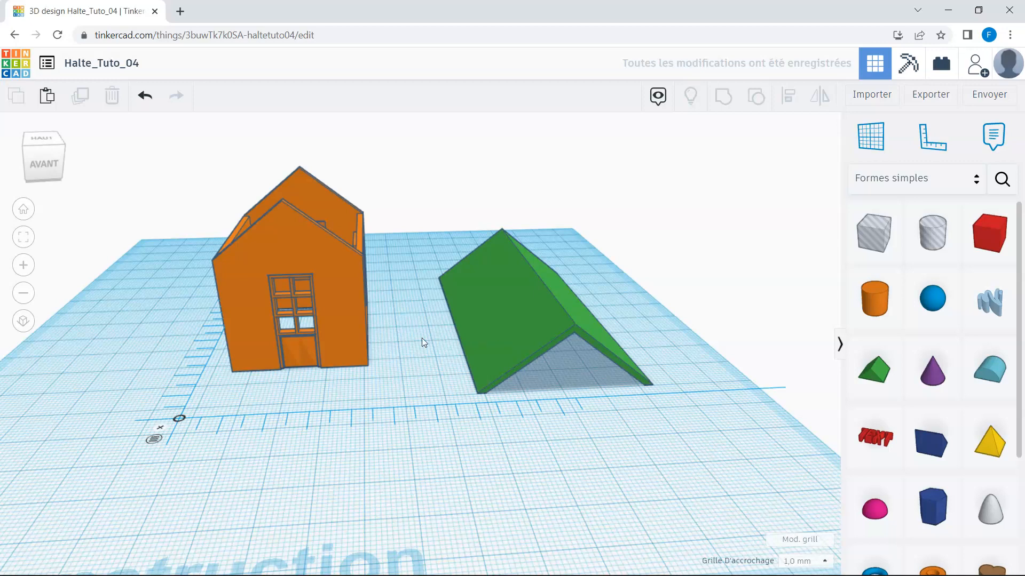
# - Select the house and the hollow roof and align their back ends
pyautogui.click(342, 312)
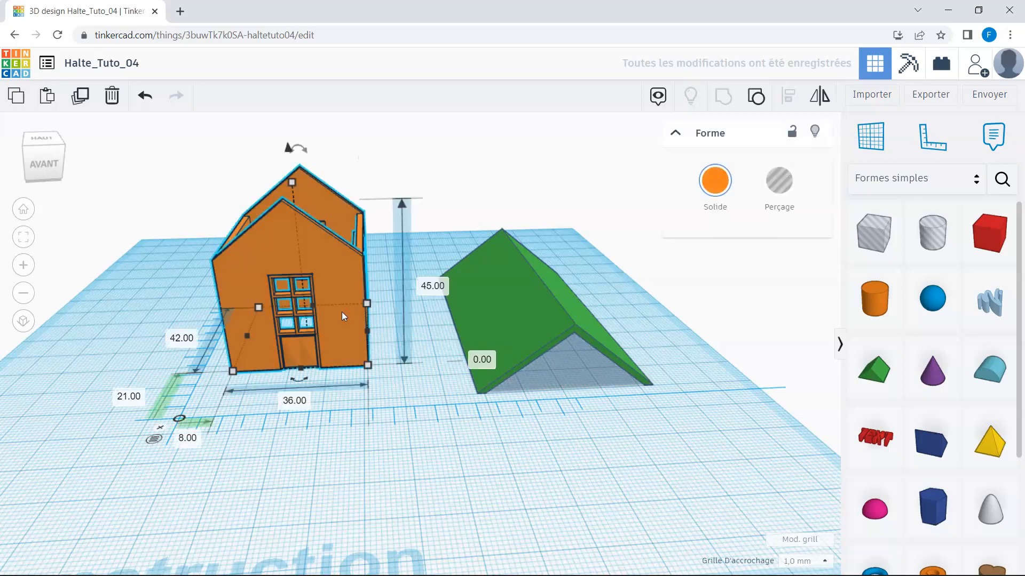
pyautogui.keyDown('shift'); pyautogui.click(526, 325); pyautogui.keyUp('shift')
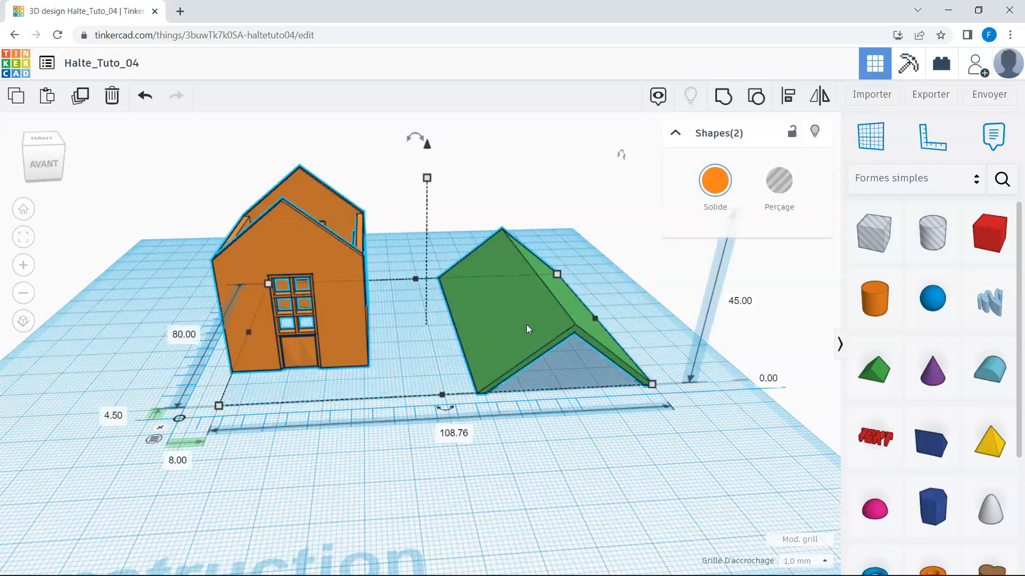
pyautogui.click(791, 96)
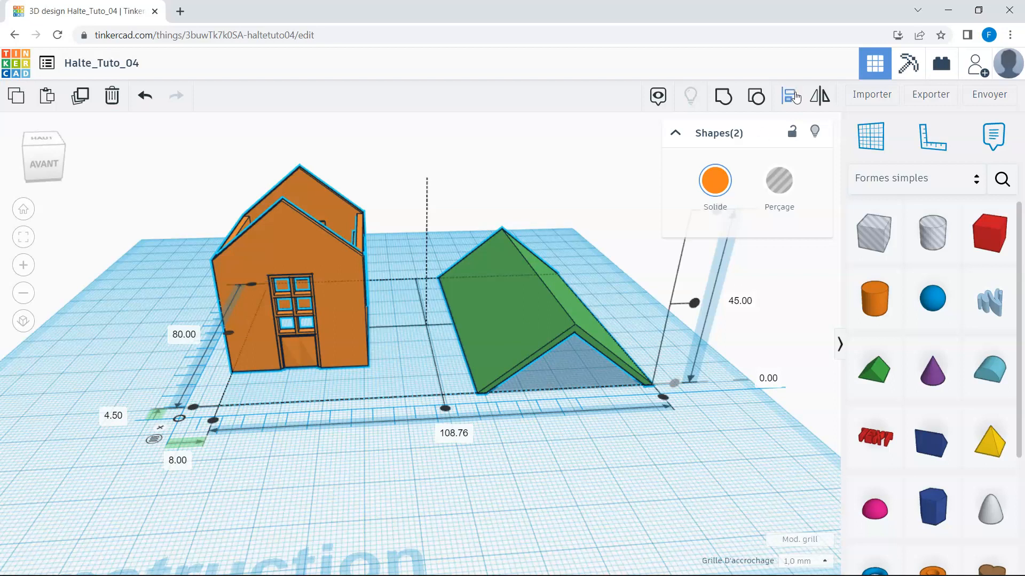
pyautogui.moveTo(738, 414); pyautogui.dragTo(763, 392, button='right')
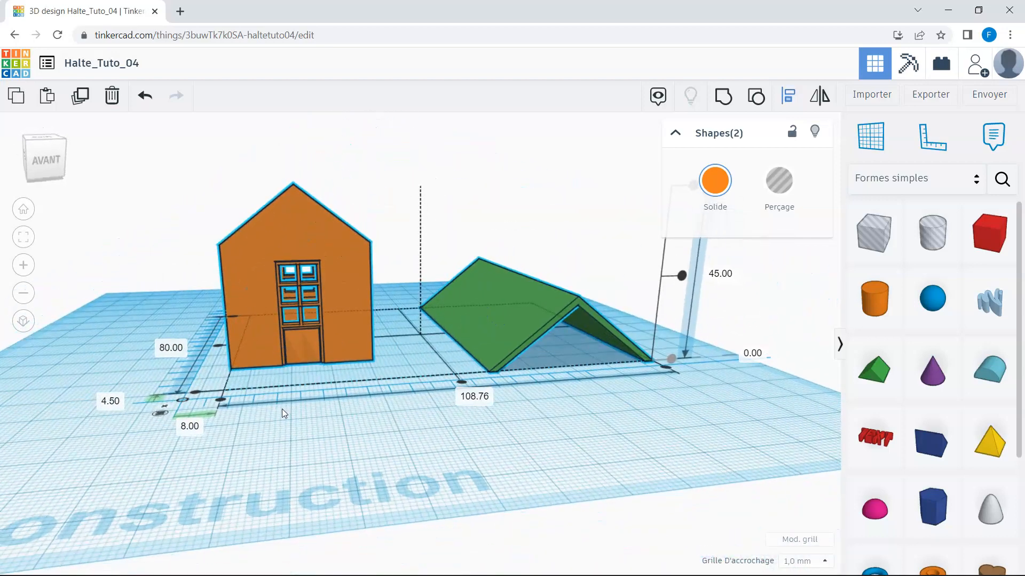
pyautogui.moveTo(315, 429); pyautogui.dragTo(539, 464, button='right')
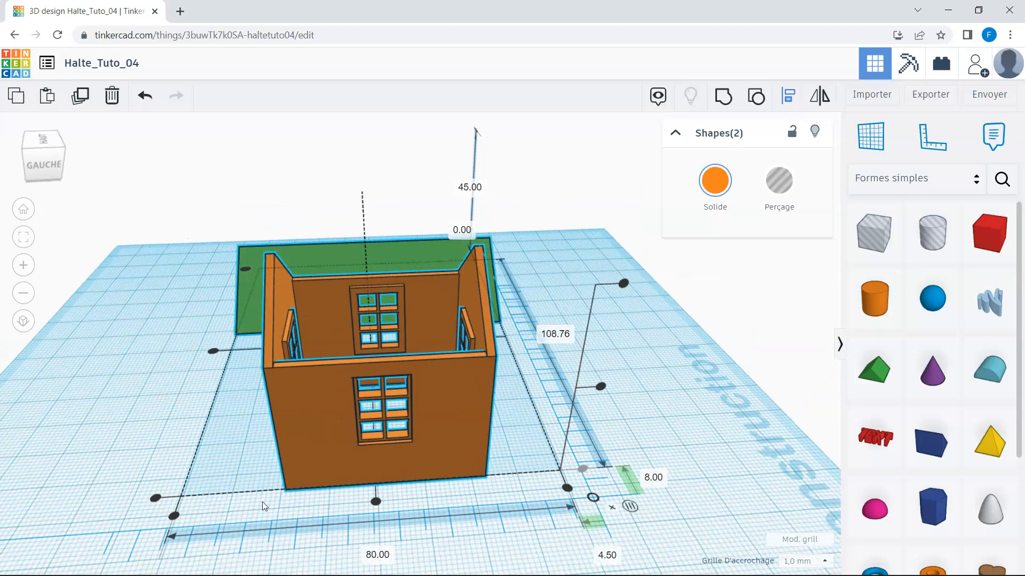
pyautogui.click(174, 516)
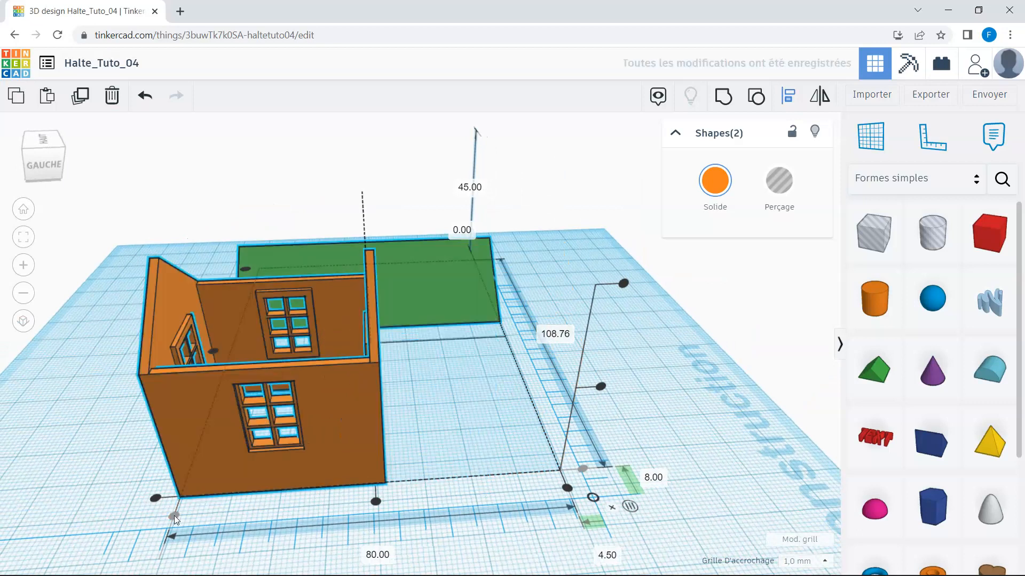
# - Centre the house and the roof on each other in width and align their tops
pyautogui.moveTo(641, 351); pyautogui.dragTo(452, 379, button='right')
pyautogui.click(474, 407)
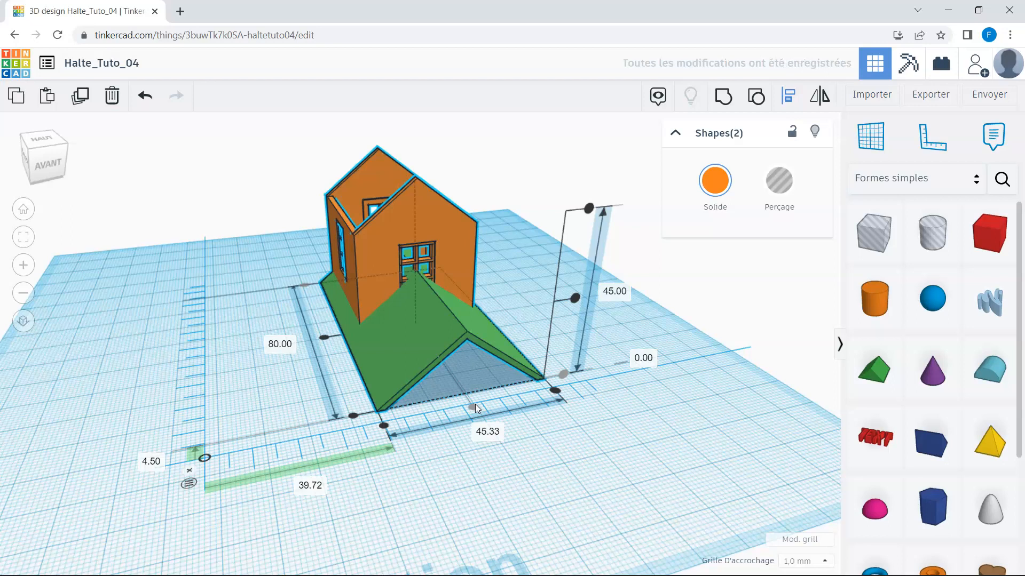
pyautogui.click(589, 208)
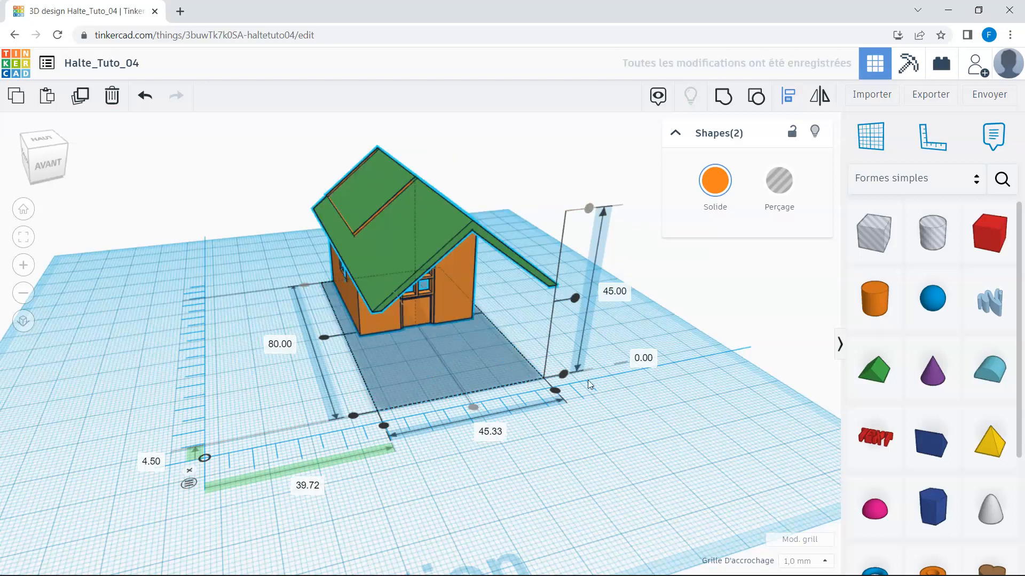
# - Select only the roof and set its elevation above the workplane to 29 mm
pyautogui.click(556, 322)
pyautogui.click(551, 285)
pyautogui.click(646, 316)
pyautogui.write('29')
pyautogui.press('Return')
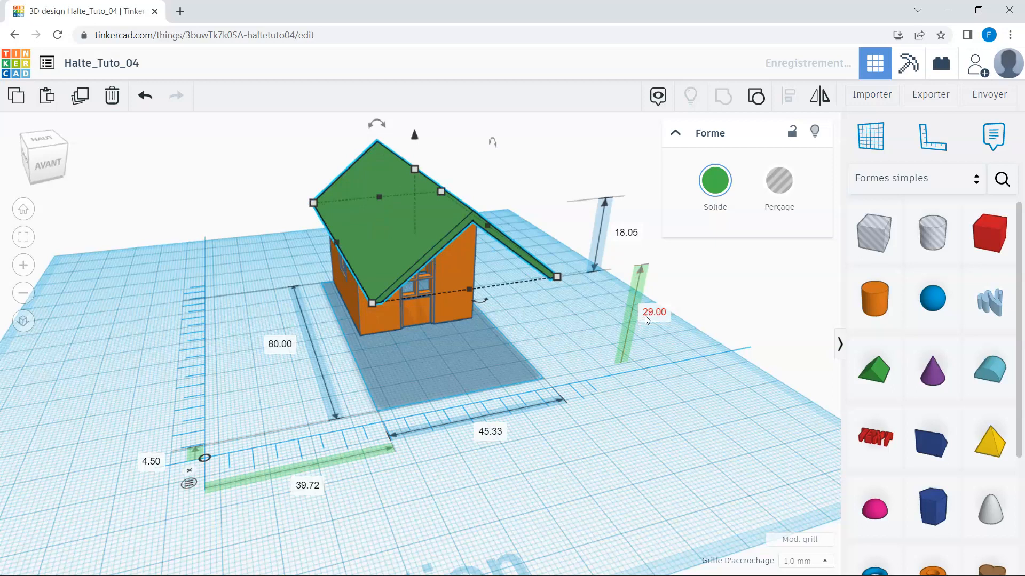
pyautogui.click(597, 347)
# - Change the roof's solid colour to the preset dark grey
pyautogui.moveTo(597, 347); pyautogui.dragTo(397, 344, button='right')
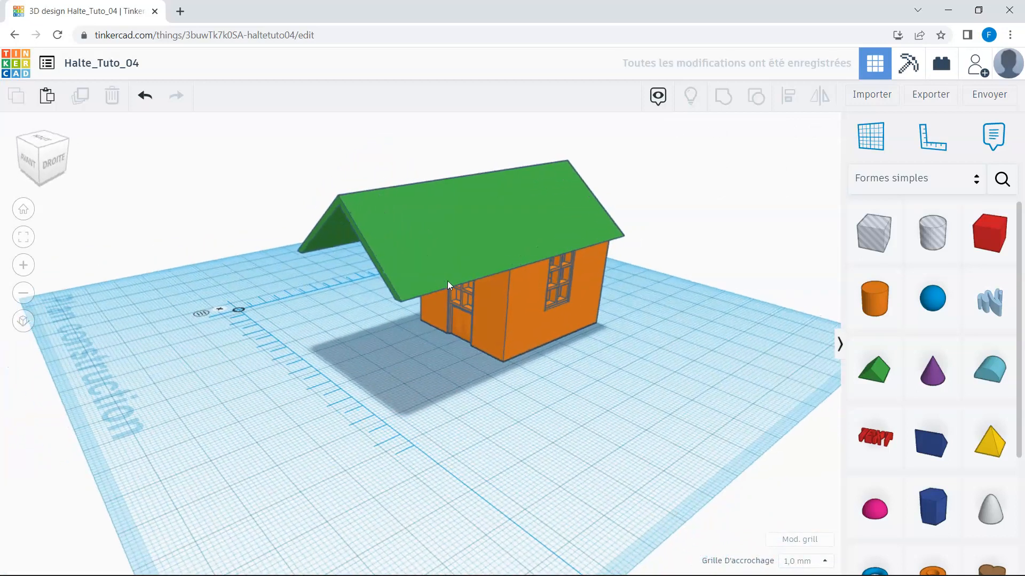
pyautogui.click(466, 248)
pyautogui.click(722, 188)
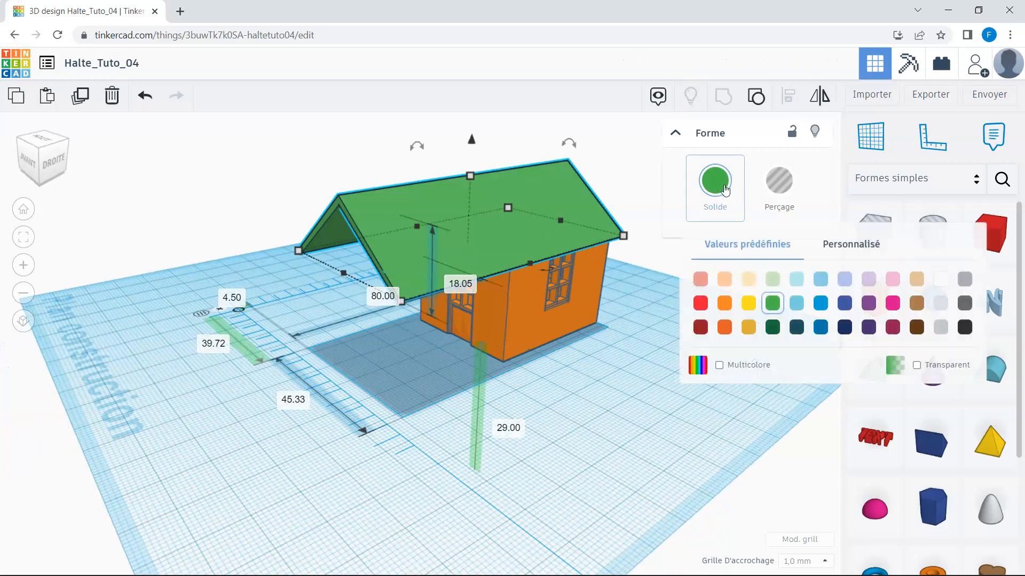
pyautogui.click(964, 305)
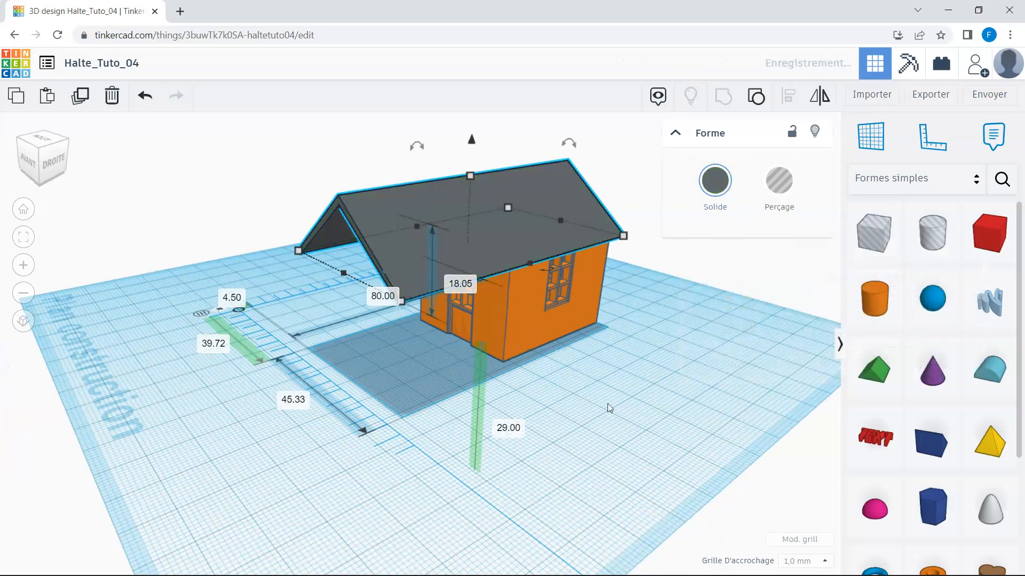
pyautogui.click(555, 422)
# - Shift the roof 4 mm towards the back of the house so that it overhangs the rear wall
pyautogui.moveTo(617, 380); pyautogui.dragTo(458, 265, button='right')
pyautogui.click(462, 245)
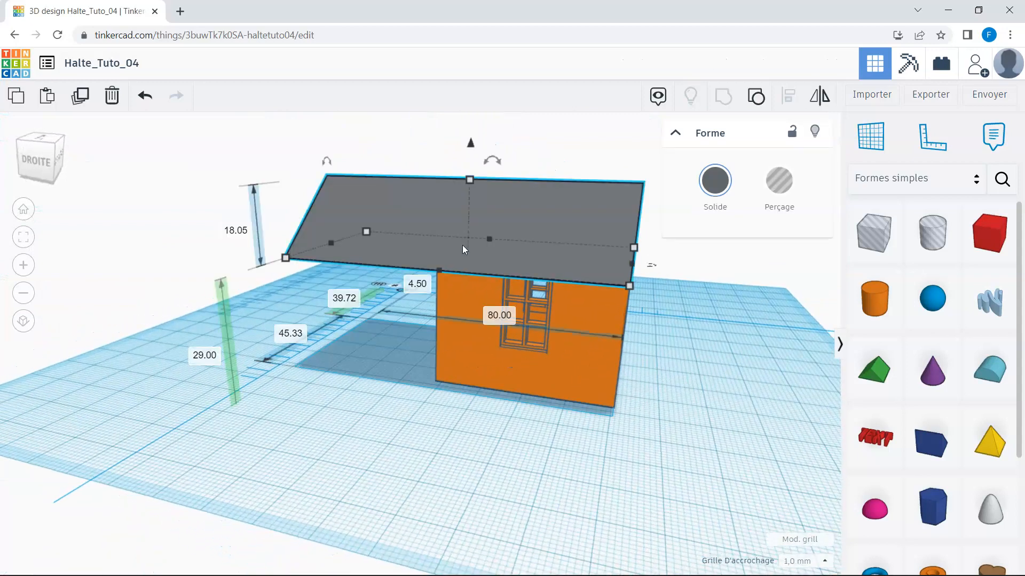
pyautogui.press('Right')
pyautogui.press('Right')
pyautogui.press('Right')
pyautogui.press('Right')
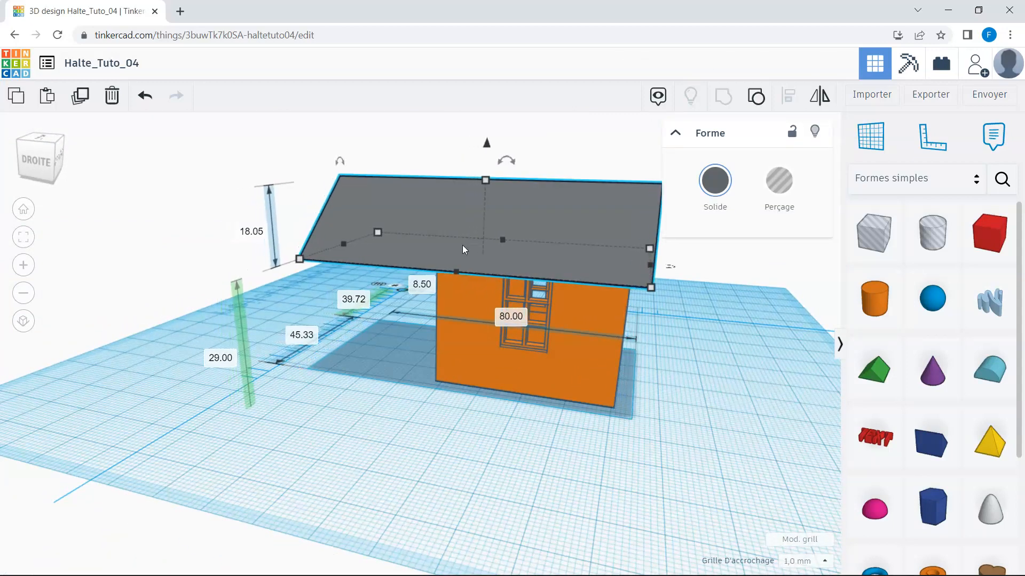
pyautogui.click(415, 418)
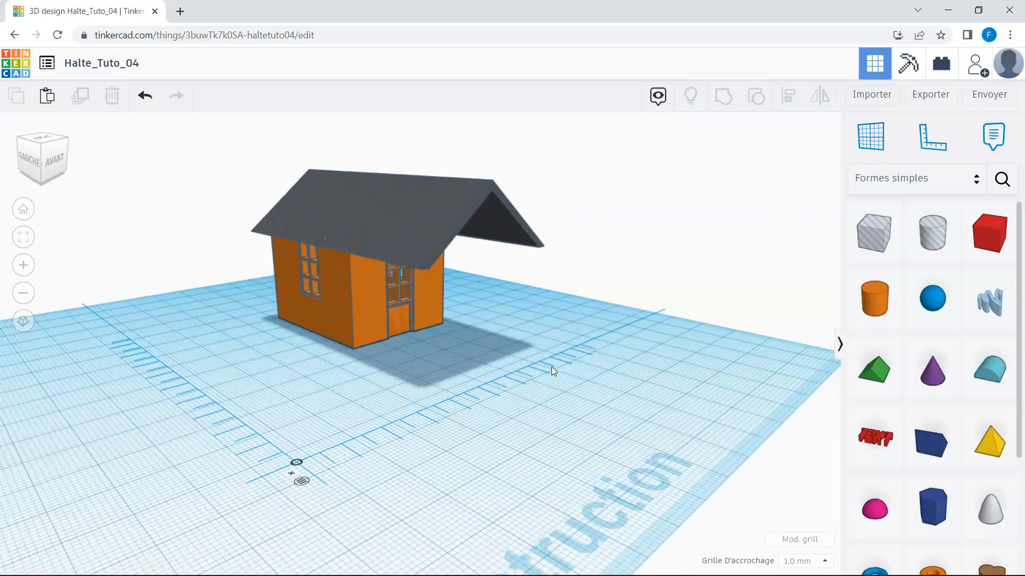
pyautogui.scroll(2, 552, 367)
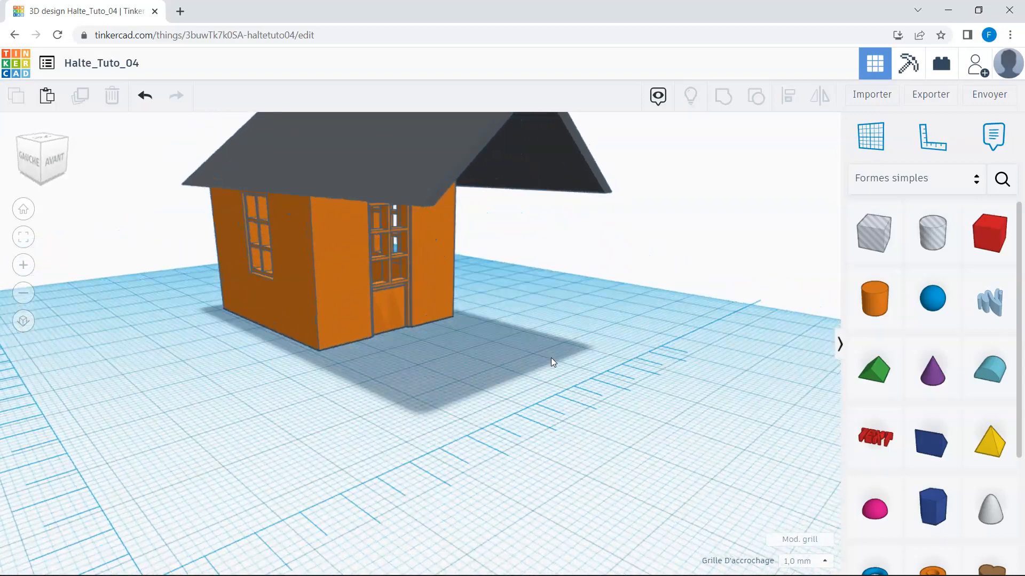